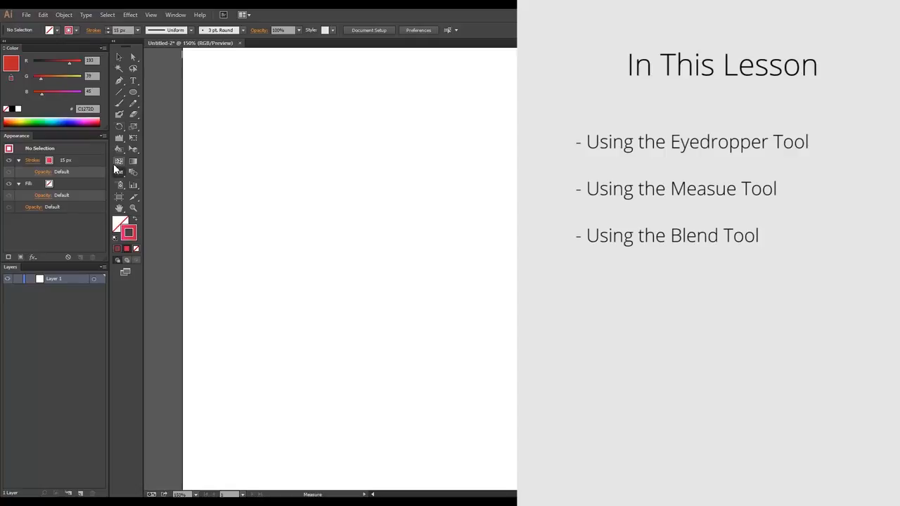
Draw a rectangle about 206 by 228 px in the artboard's upper left and swap its fill and stroke so the red gradient fills it.
{"action": "left_click_drag", "start_coordinate": [116, 176], "coordinate": [139, 173]}
{"action": "left_click_drag", "start_coordinate": [136, 92], "coordinate": [164, 92]}
{"action": "left_click_drag", "start_coordinate": [230, 124], "coordinate": [377, 285]}
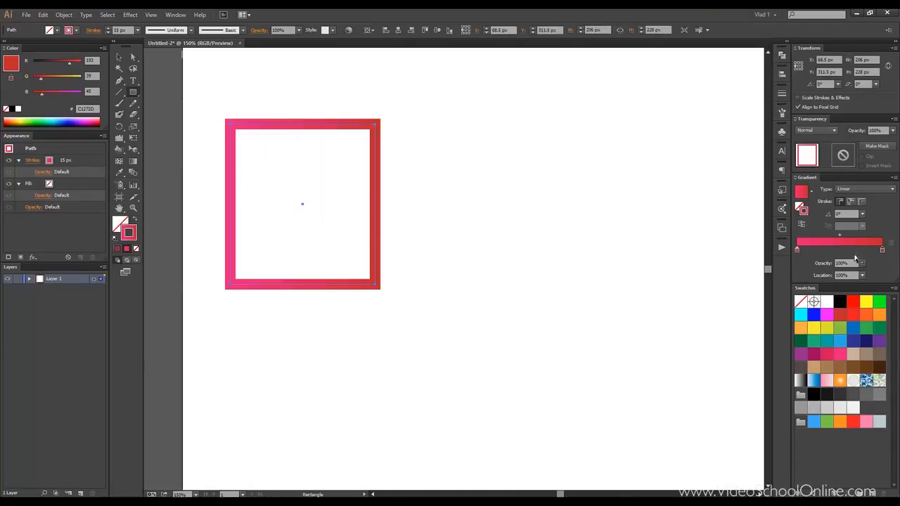
{"action": "left_click", "coordinate": [136, 222]}
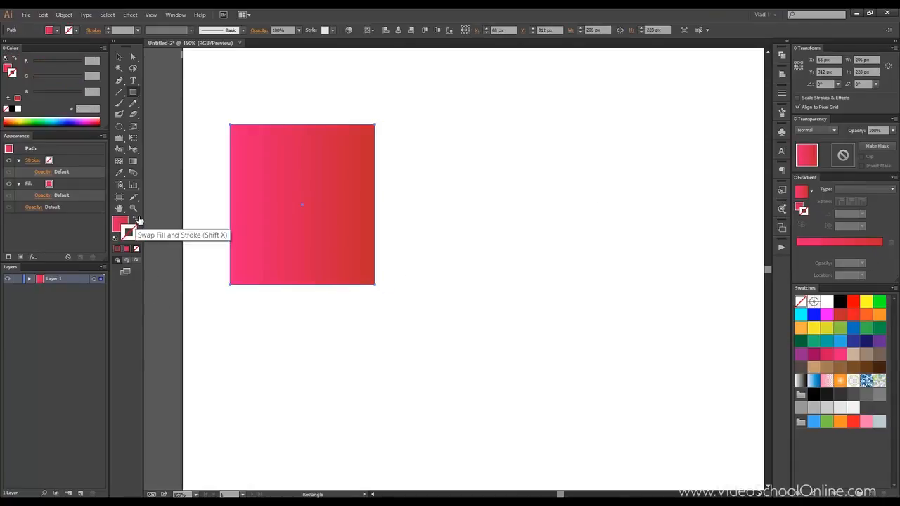
Draw a green-filled rectangle about 256 by 237 px beside the first, and a near-black one about 267 by 154 px below them.
{"action": "left_click_drag", "start_coordinate": [425, 130], "coordinate": [605, 295]}
{"action": "left_click", "coordinate": [814, 343]}
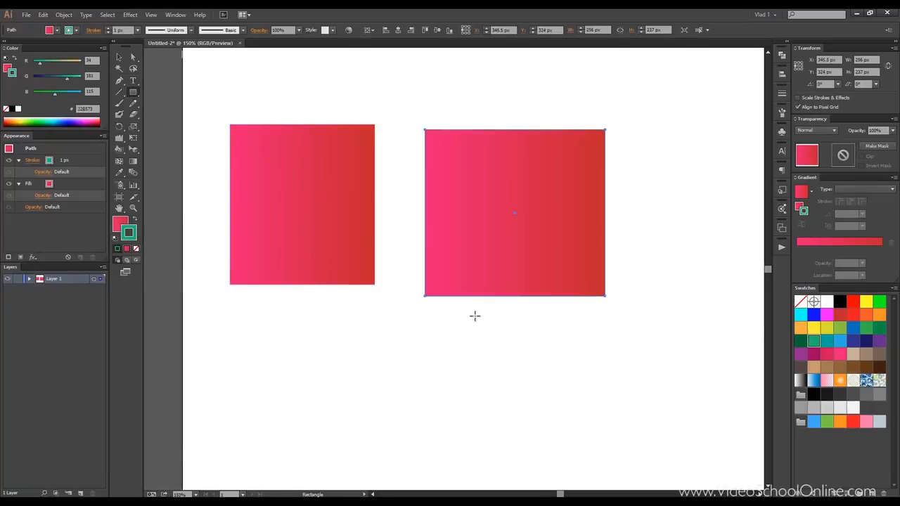
{"action": "left_click", "coordinate": [135, 222]}
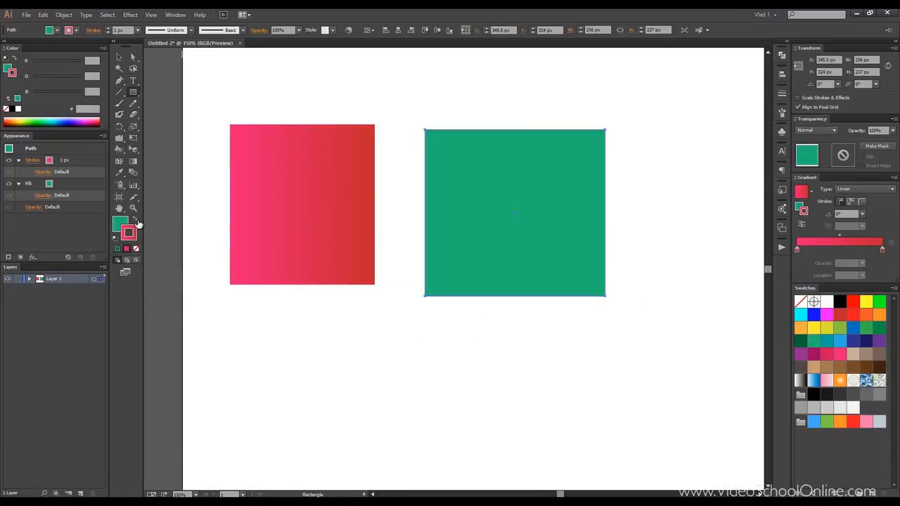
{"action": "left_click_drag", "start_coordinate": [319, 346], "coordinate": [506, 454]}
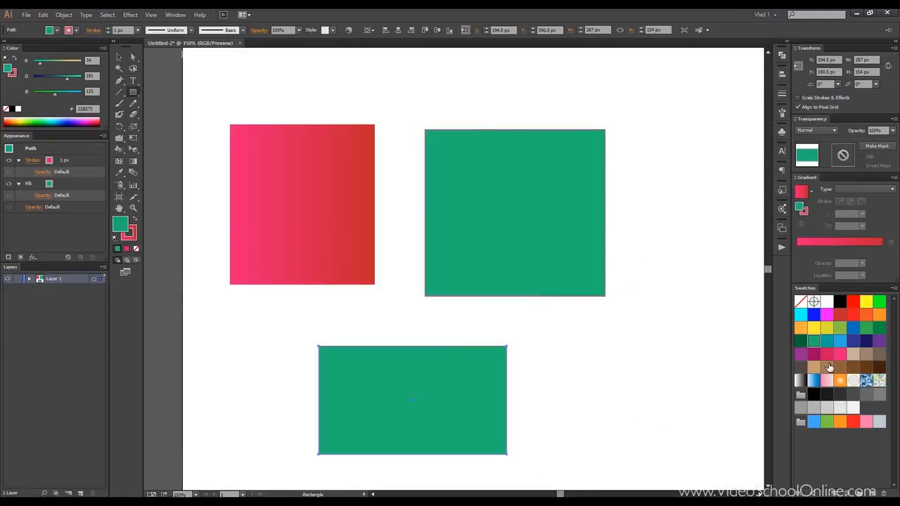
{"action": "left_click", "coordinate": [814, 396]}
Use the Eyedropper to give the green rectangle the near-black rectangle's appearance, followed by the gradient rectangle's appearance.
{"action": "left_click", "coordinate": [119, 57]}
{"action": "left_click", "coordinate": [502, 205]}
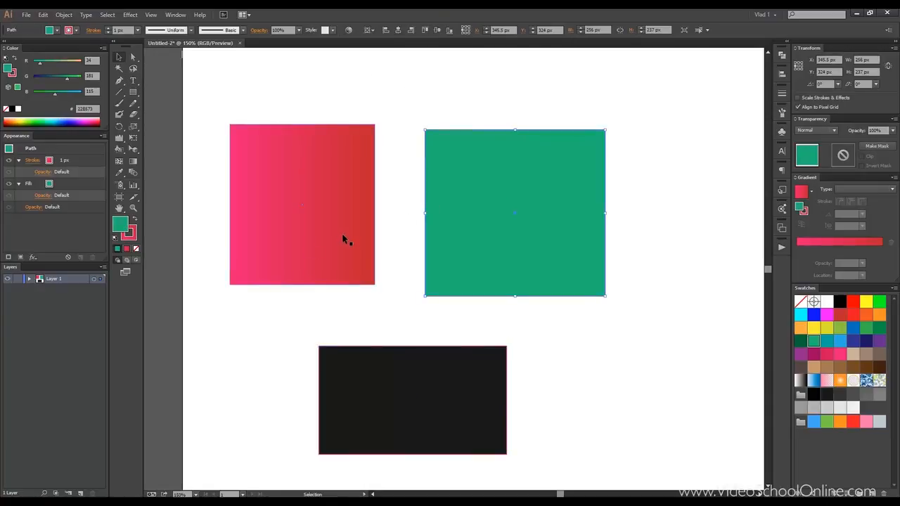
{"action": "left_click", "coordinate": [118, 172]}
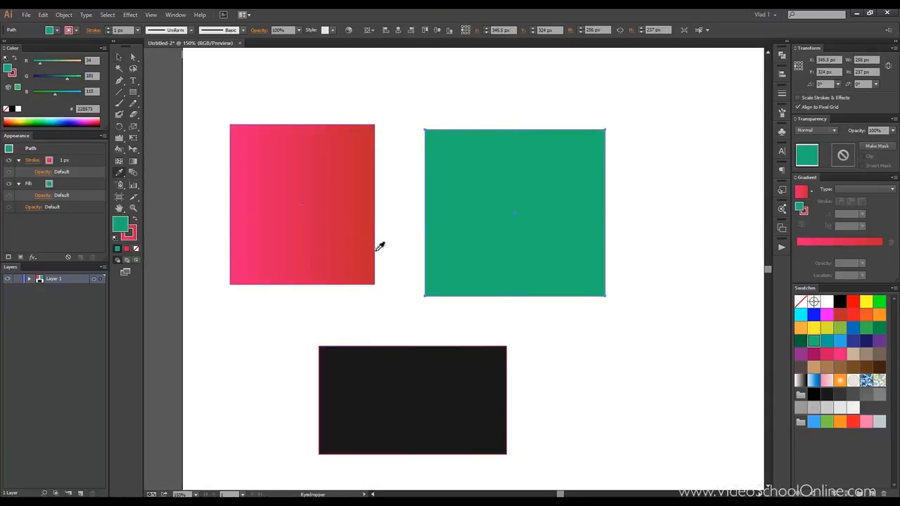
{"action": "left_click", "coordinate": [424, 386]}
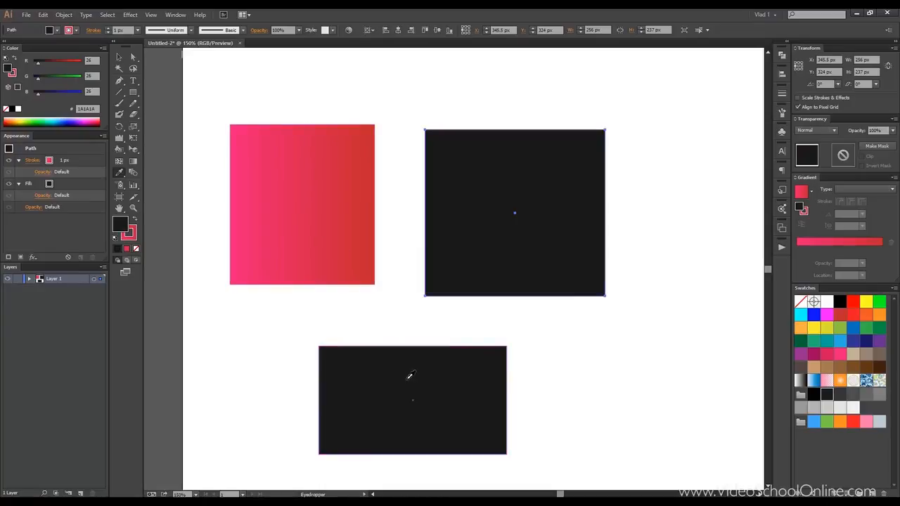
{"action": "left_click", "coordinate": [358, 249]}
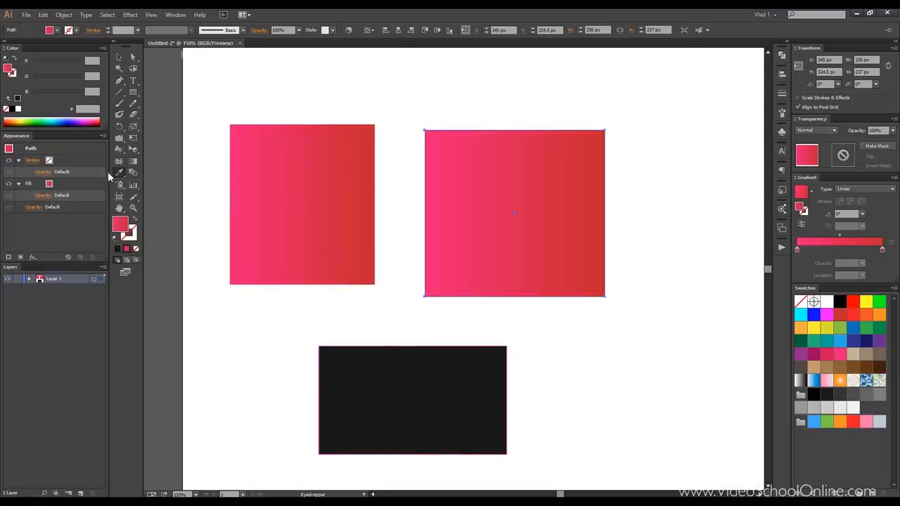
Review the Eyedropper options, including the raster sample sizes and the attributes it picks up and applies, keeping Point Sample.
{"action": "double_click", "coordinate": [120, 175]}
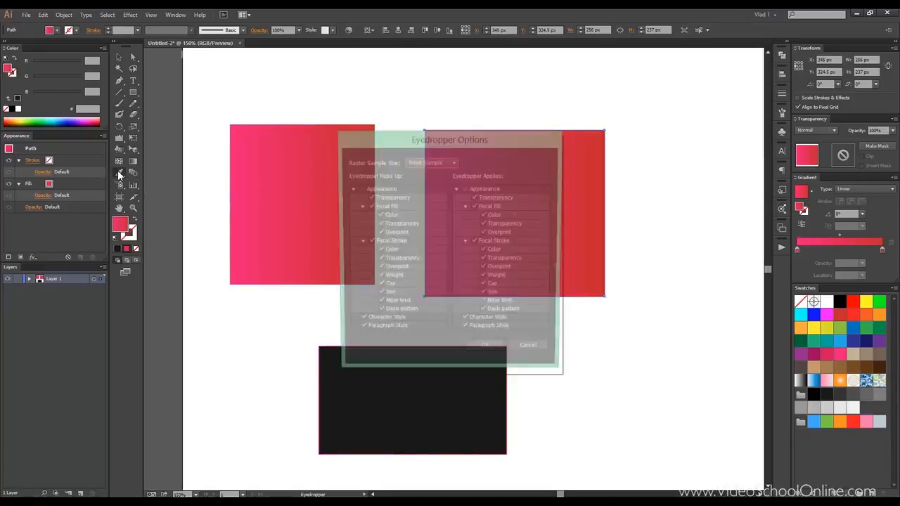
{"action": "left_click_drag", "start_coordinate": [441, 124], "coordinate": [445, 113]}
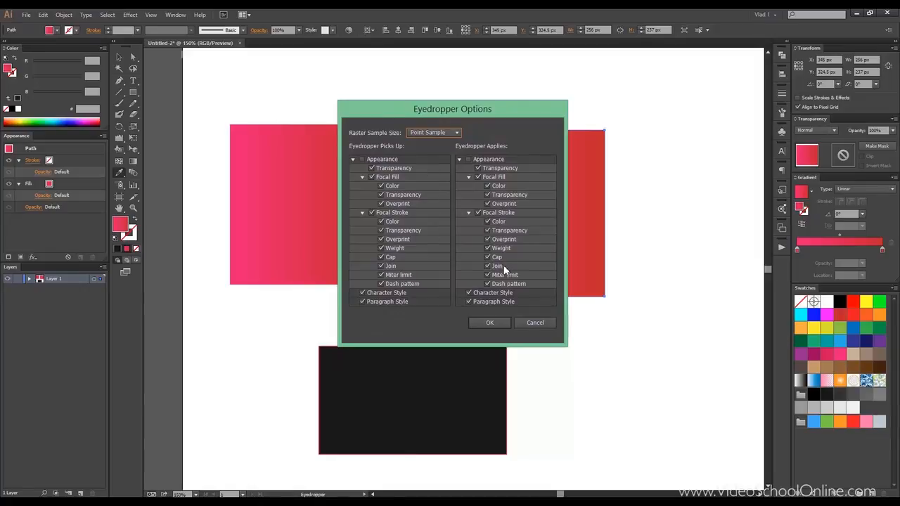
{"action": "left_click", "coordinate": [436, 132]}
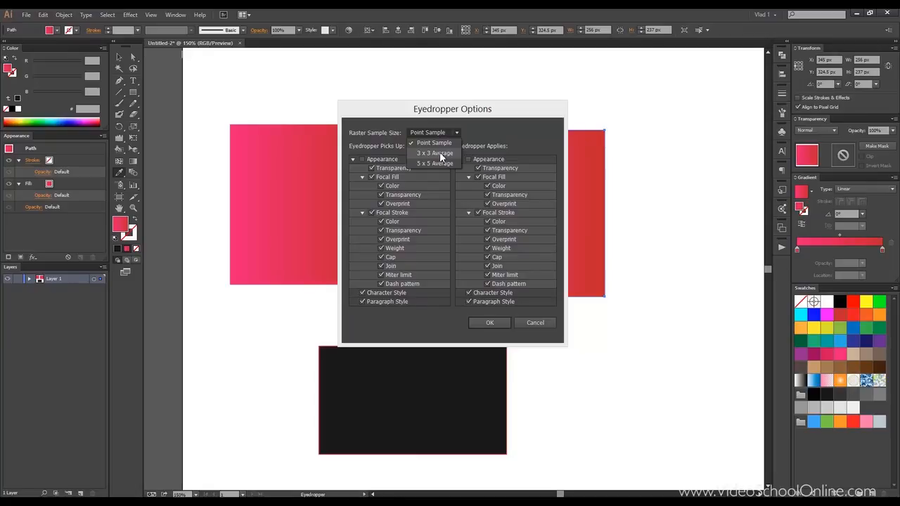
{"action": "left_click", "coordinate": [475, 142]}
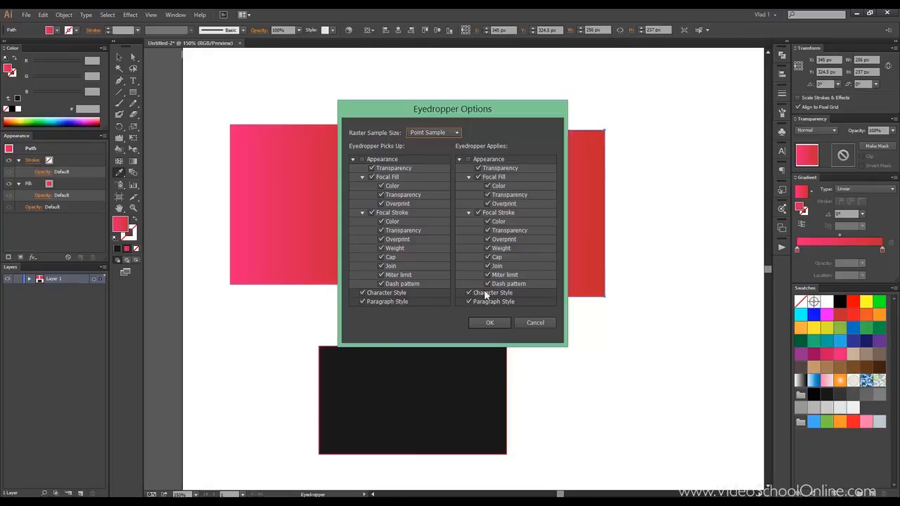
{"action": "left_click", "coordinate": [490, 322]}
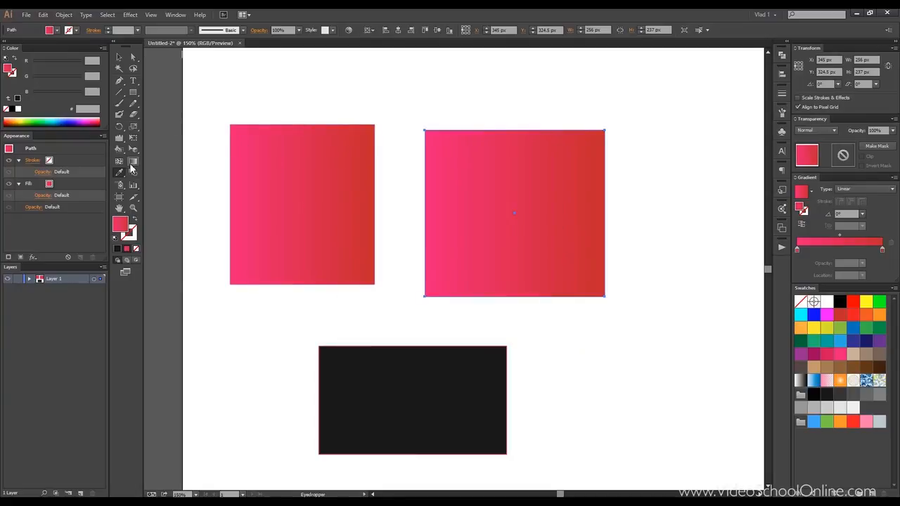
Measure the gap between the two gradient rectangles with the Measure tool, both straight across and at a slight angle.
{"action": "left_click", "coordinate": [122, 175]}
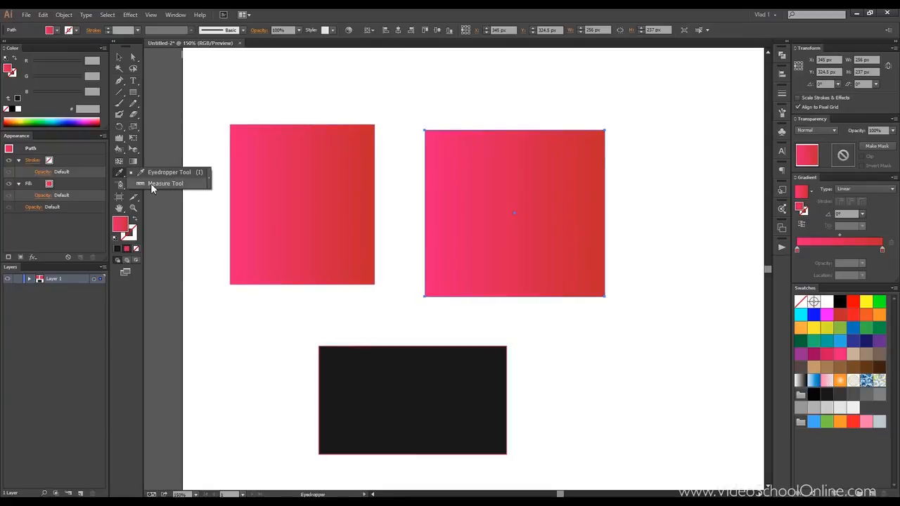
{"action": "left_click", "coordinate": [151, 183]}
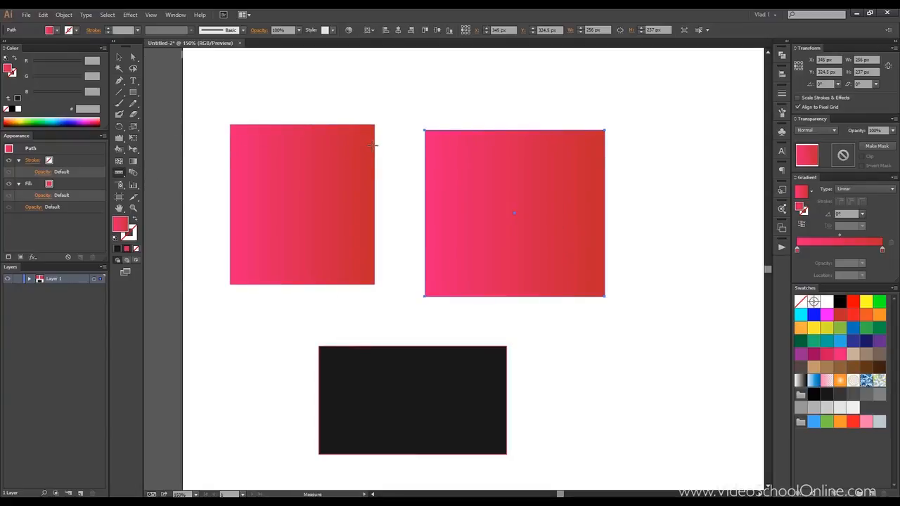
{"action": "left_click_drag", "start_coordinate": [376, 147], "coordinate": [424, 149]}
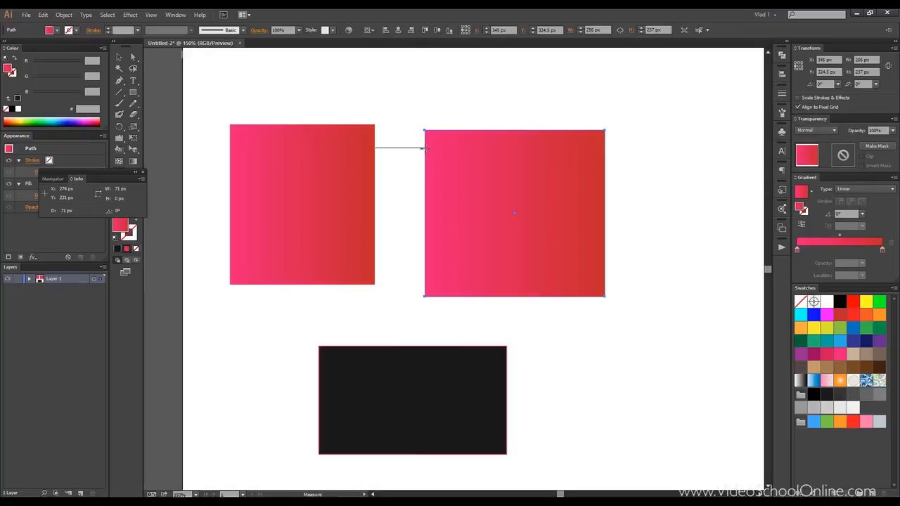
{"action": "mouse_move", "coordinate": [423, 148]}
{"action": "left_mouse_down"}
{"action": "mouse_move", "coordinate": [415, 180]}
{"action": "mouse_move", "coordinate": [424, 154]}
{"action": "mouse_move", "coordinate": [426, 179]}
{"action": "mouse_move", "coordinate": [412, 195]}
{"action": "mouse_move", "coordinate": [425, 140]}
{"action": "left_mouse_up"}
{"action": "left_click_drag", "start_coordinate": [63, 180], "coordinate": [170, 163]}
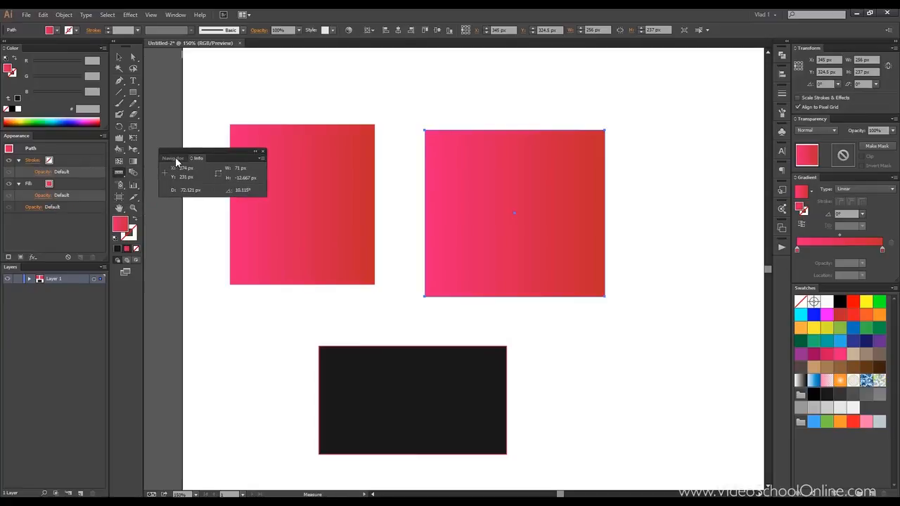
Inspect the Navigator and its options, zoom the artboard to about 76%, and close the Navigator and Info readouts.
{"action": "left_click", "coordinate": [174, 158]}
{"action": "left_click_drag", "start_coordinate": [211, 198], "coordinate": [213, 219]}
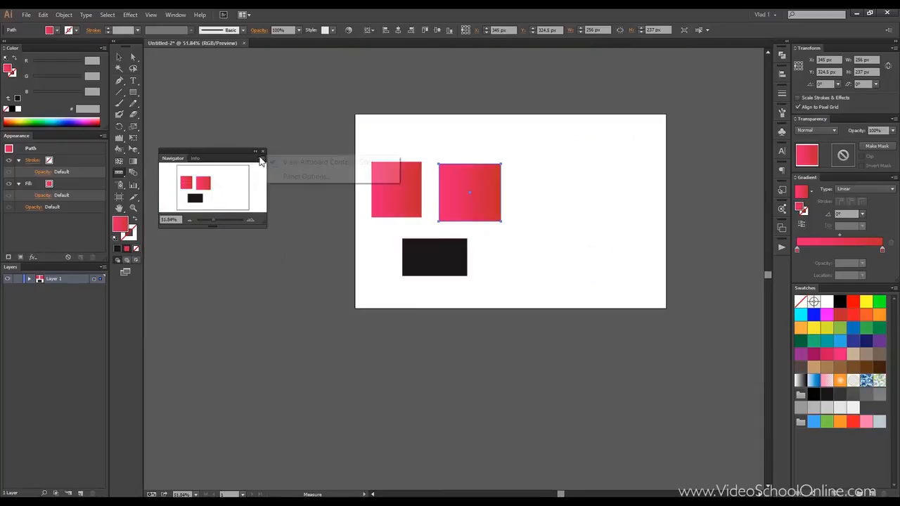
{"action": "left_click", "coordinate": [260, 159]}
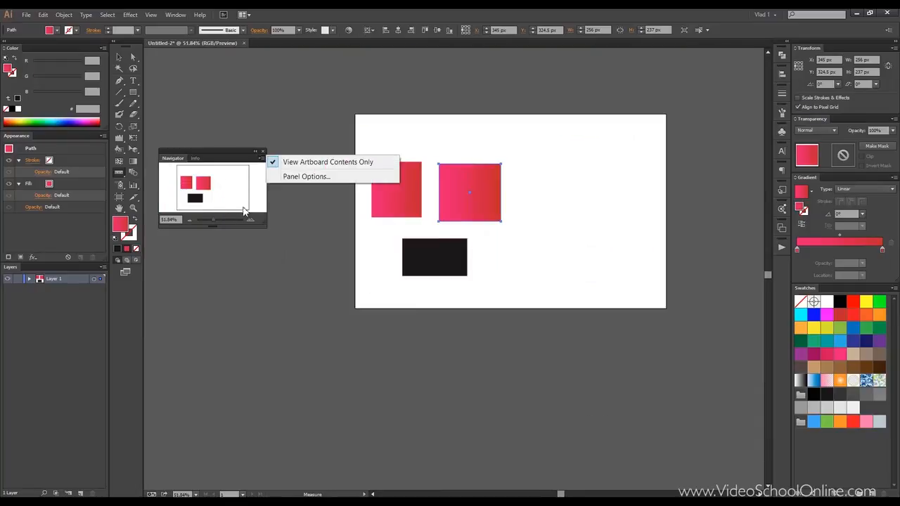
{"action": "left_click", "coordinate": [215, 223]}
{"action": "mouse_move", "coordinate": [218, 219]}
{"action": "left_mouse_down"}
{"action": "mouse_move", "coordinate": [234, 220]}
{"action": "mouse_move", "coordinate": [206, 220]}
{"action": "mouse_move", "coordinate": [216, 218]}
{"action": "left_mouse_up"}
{"action": "left_click", "coordinate": [198, 159]}
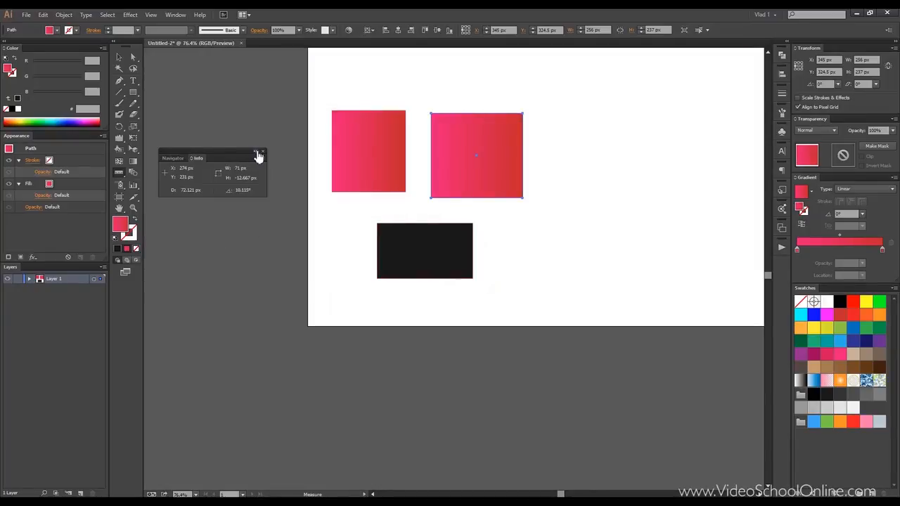
{"action": "left_click", "coordinate": [264, 151]}
Delete all three rectangles from the artboard.
{"action": "left_click_drag", "start_coordinate": [422, 189], "coordinate": [313, 229]}
{"action": "scroll", "coordinate": [311, 230], "scroll_direction": "up", "scroll_amount": 1}
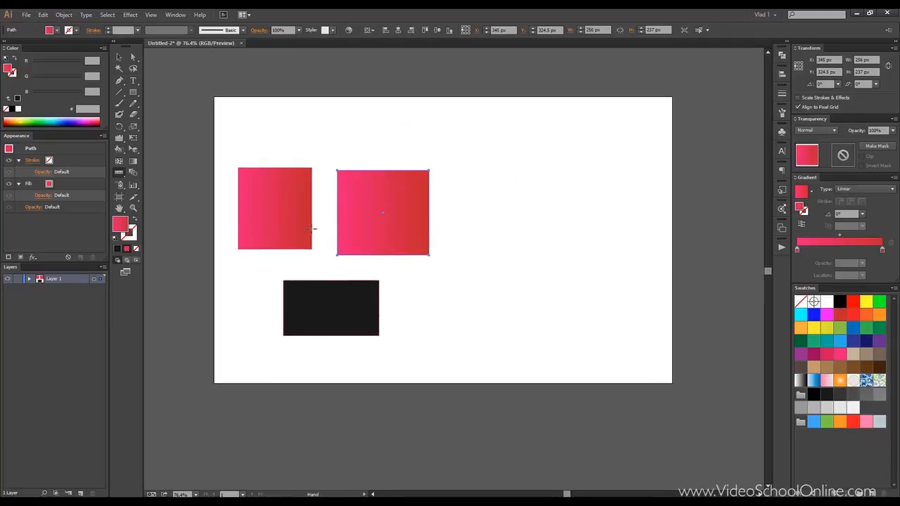
{"action": "left_click", "coordinate": [121, 57]}
{"action": "left_click", "coordinate": [241, 132]}
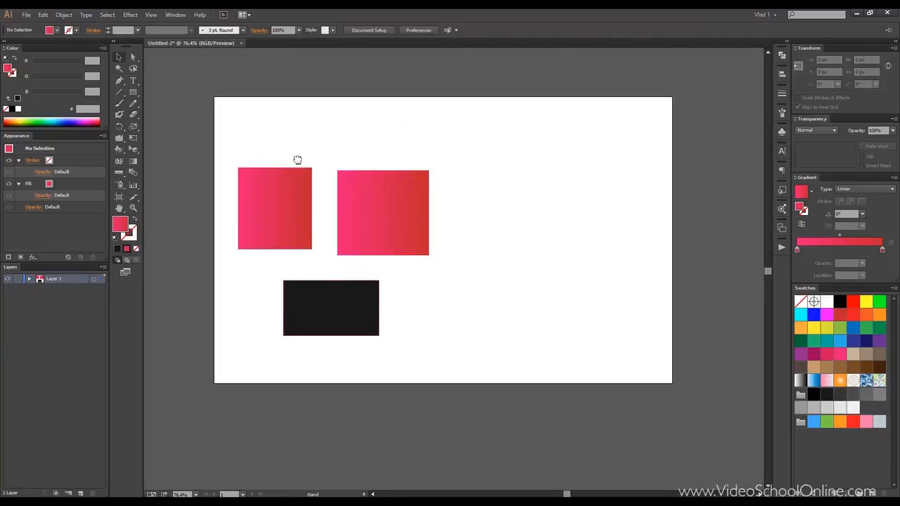
{"action": "left_click_drag", "start_coordinate": [297, 159], "coordinate": [282, 135]}
{"action": "left_click_drag", "start_coordinate": [211, 130], "coordinate": [480, 342]}
{"action": "key", "text": "Delete"}
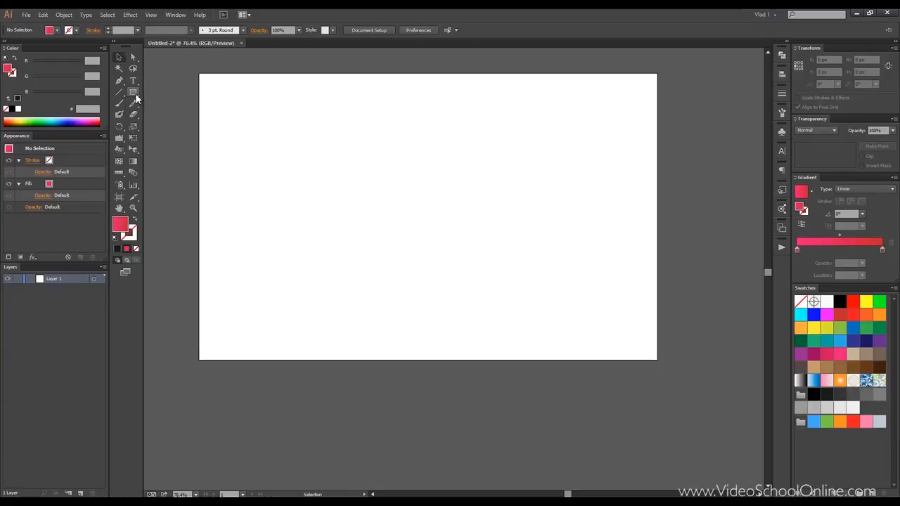
Draw a circle about 140 px across on the artboard's left side and a five-pointed star about 176 by 167 px on the right.
{"action": "left_click", "coordinate": [133, 92]}
{"action": "left_click", "coordinate": [170, 114]}
{"action": "left_click_drag", "start_coordinate": [265, 167], "coordinate": [315, 216]}
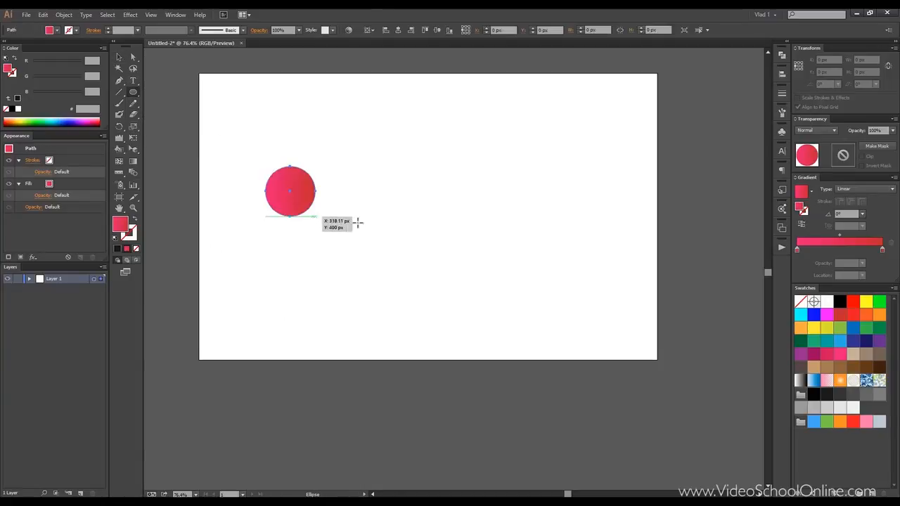
{"action": "left_click", "coordinate": [134, 91]}
{"action": "left_click", "coordinate": [172, 137]}
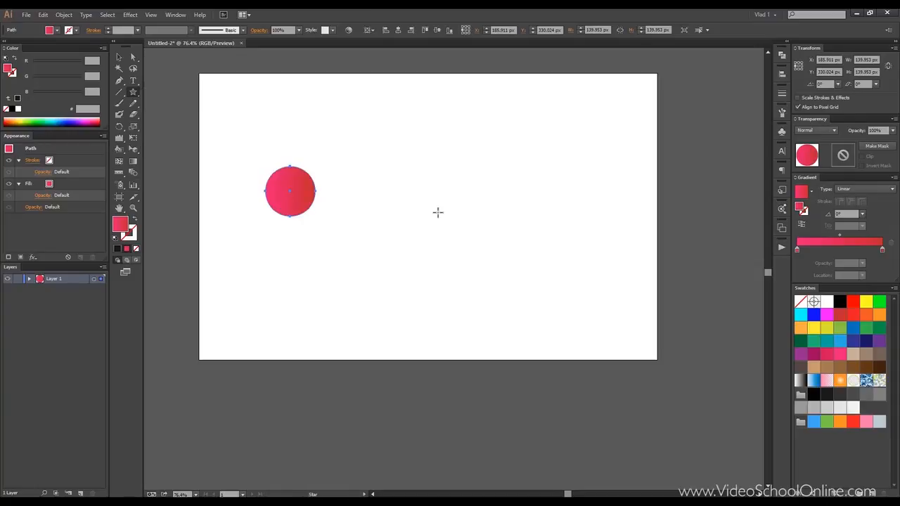
{"action": "left_click_drag", "start_coordinate": [490, 185], "coordinate": [510, 214]}
Draw a square about 124 by 125 px in the lower middle of the artboard.
{"action": "left_click", "coordinate": [136, 96]}
{"action": "left_click", "coordinate": [179, 95]}
{"action": "left_click_drag", "start_coordinate": [380, 270], "coordinate": [410, 305]}
Move the star to the artboard's top centre and the square to the right side, roughly level with the circle.
{"action": "left_click", "coordinate": [119, 57]}
{"action": "left_click_drag", "start_coordinate": [492, 190], "coordinate": [421, 123]}
{"action": "left_click_drag", "start_coordinate": [406, 293], "coordinate": [540, 202]}
{"action": "left_click", "coordinate": [245, 105]}
Fill the star with a near-black swatch and deselect it.
{"action": "left_click", "coordinate": [420, 117]}
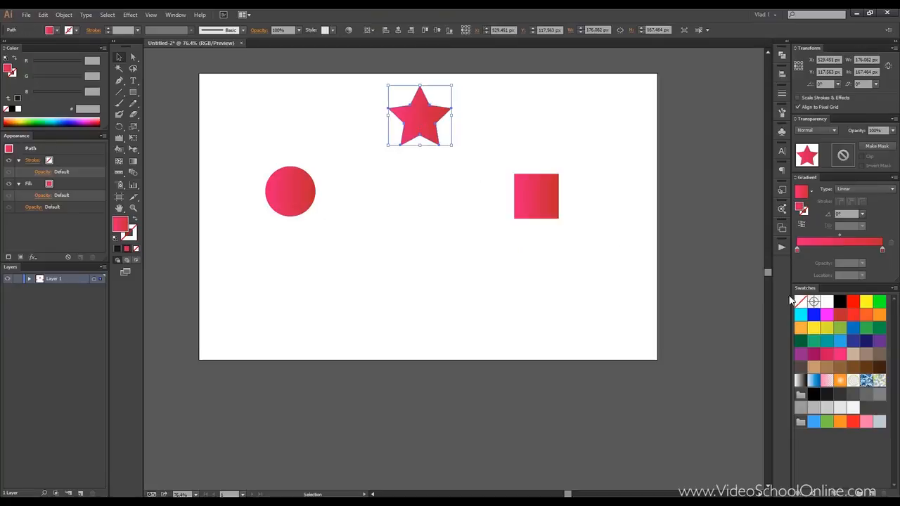
{"action": "left_click", "coordinate": [839, 303]}
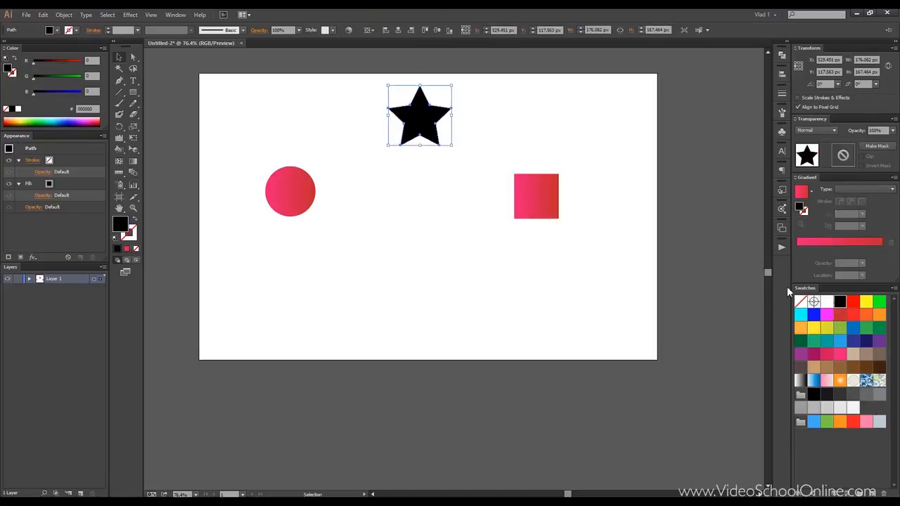
{"action": "left_click", "coordinate": [396, 199]}
Fill the square with light blue (29ABE2) and set its opacity to 30%.
{"action": "left_click", "coordinate": [553, 192]}
{"action": "left_click", "coordinate": [839, 341]}
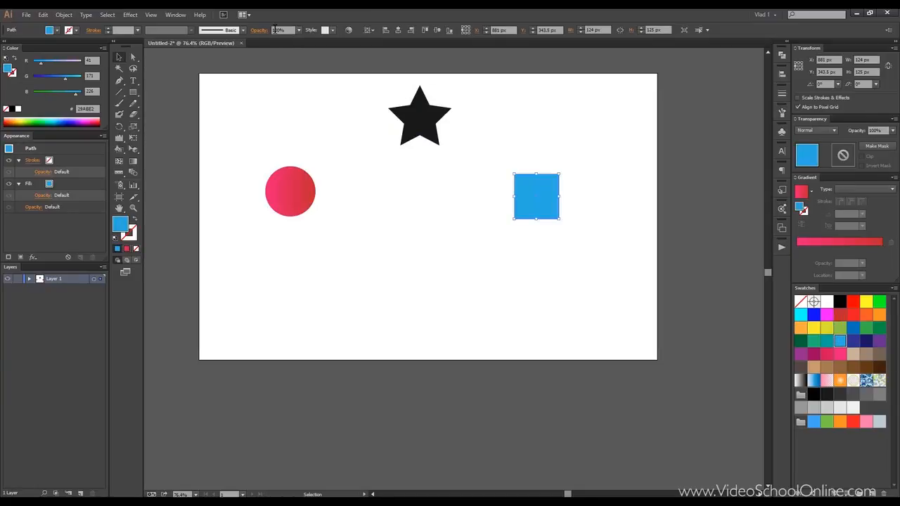
{"action": "left_click", "coordinate": [299, 30]}
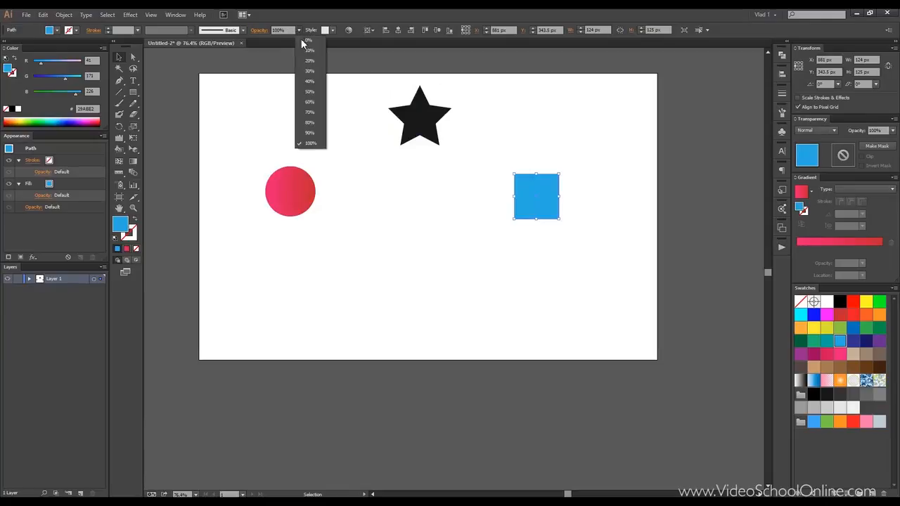
{"action": "left_click", "coordinate": [310, 60]}
{"action": "left_click", "coordinate": [298, 30]}
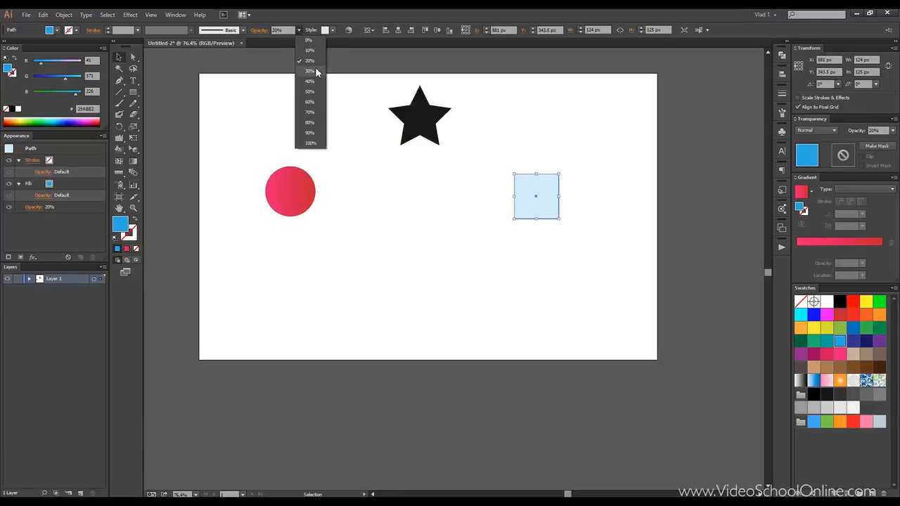
{"action": "left_click", "coordinate": [313, 71]}
{"action": "left_click", "coordinate": [303, 115]}
Select all three shapes and use the Blend tool to blend the star into the circle and the circle into the blue square.
{"action": "left_click_drag", "start_coordinate": [247, 84], "coordinate": [609, 277]}
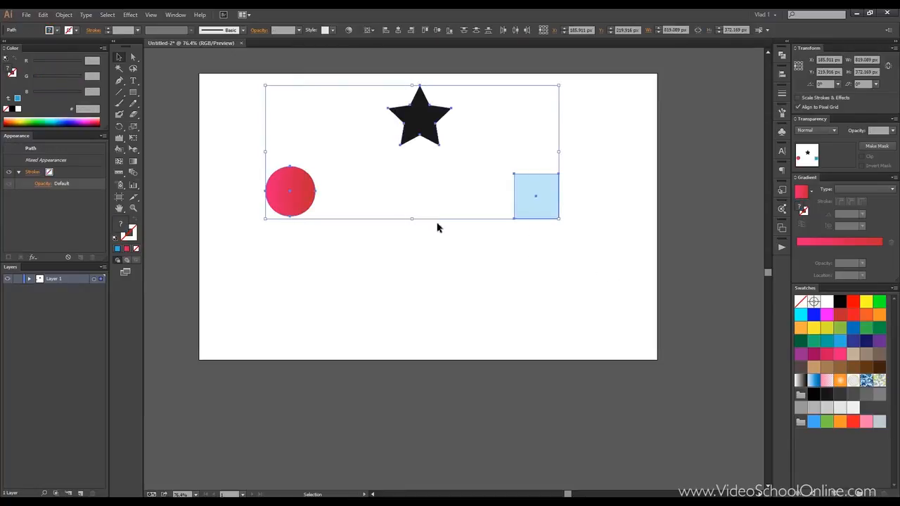
{"action": "left_click", "coordinate": [132, 175]}
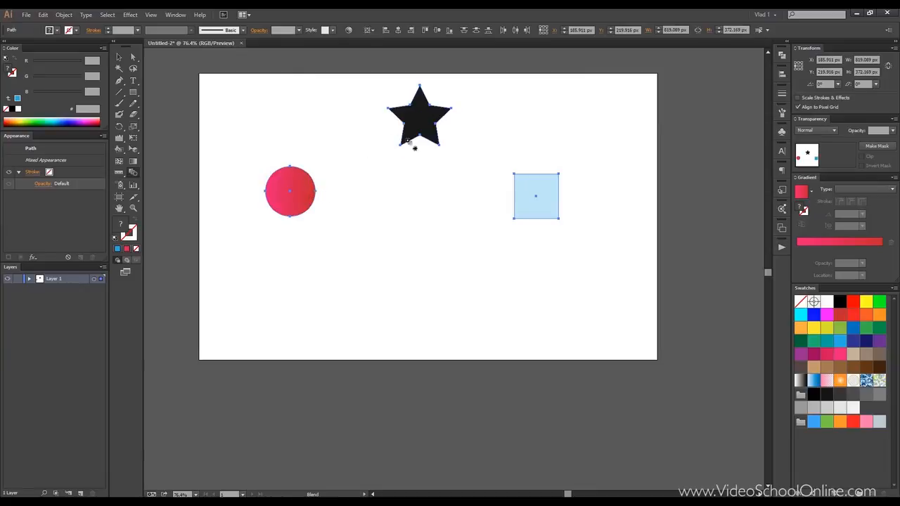
{"action": "left_click", "coordinate": [401, 146]}
{"action": "left_click", "coordinate": [316, 196]}
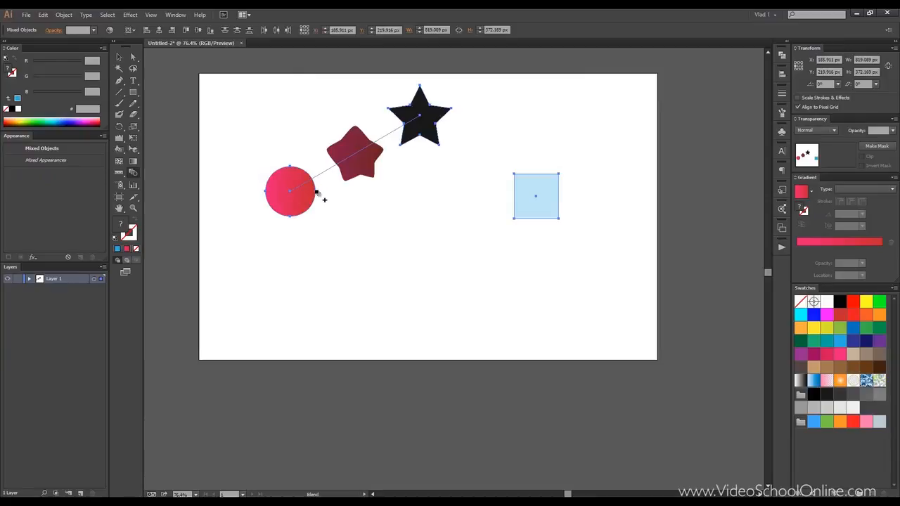
{"action": "left_click", "coordinate": [514, 220]}
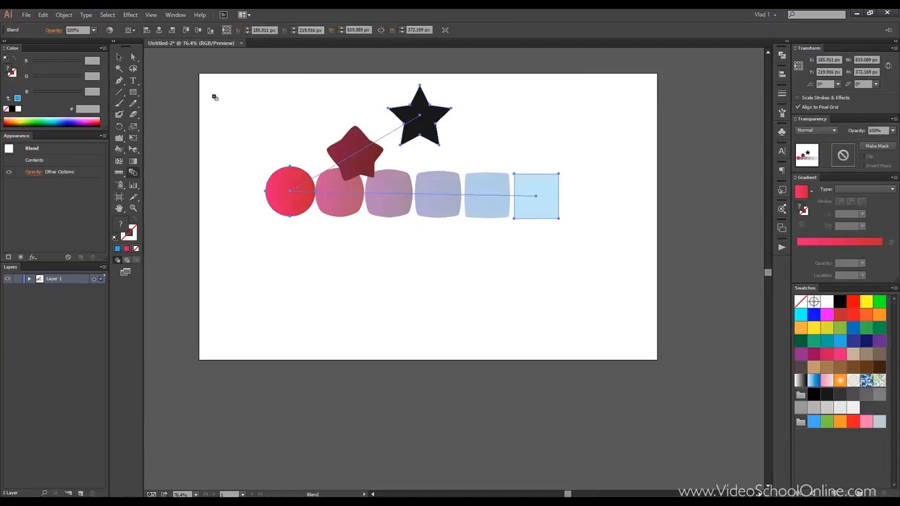
Move only the blend's blue square down and to the left, deselect it, and shift the whole blend slightly down and left.
{"action": "left_click", "coordinate": [133, 57]}
{"action": "left_click", "coordinate": [543, 184]}
{"action": "left_click_drag", "start_coordinate": [551, 187], "coordinate": [498, 273]}
{"action": "left_click", "coordinate": [119, 57]}
{"action": "left_click", "coordinate": [242, 80]}
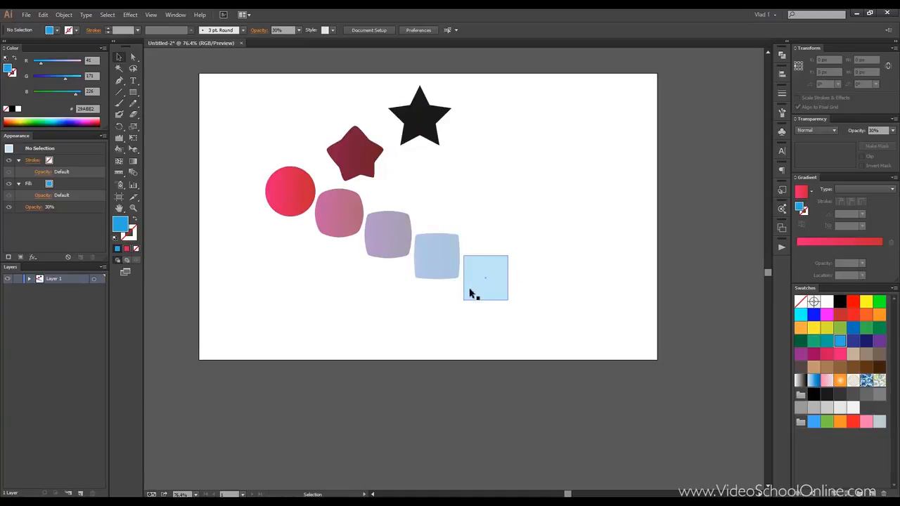
{"action": "left_click", "coordinate": [290, 197]}
{"action": "left_click_drag", "start_coordinate": [269, 210], "coordinate": [262, 224]}
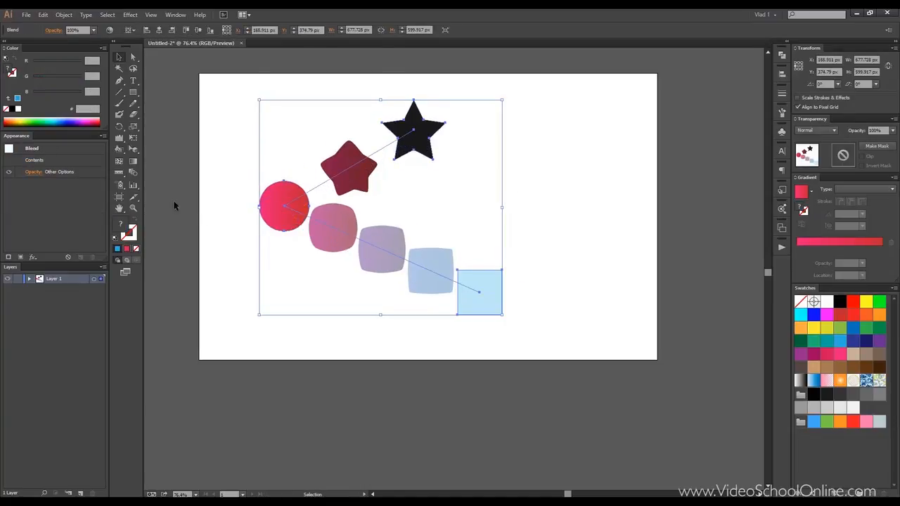
Open the blend's options, turn on the preview and compare both orientations, leaving Align to Path chosen.
{"action": "left_click", "coordinate": [132, 174]}
{"action": "double_click", "coordinate": [132, 174]}
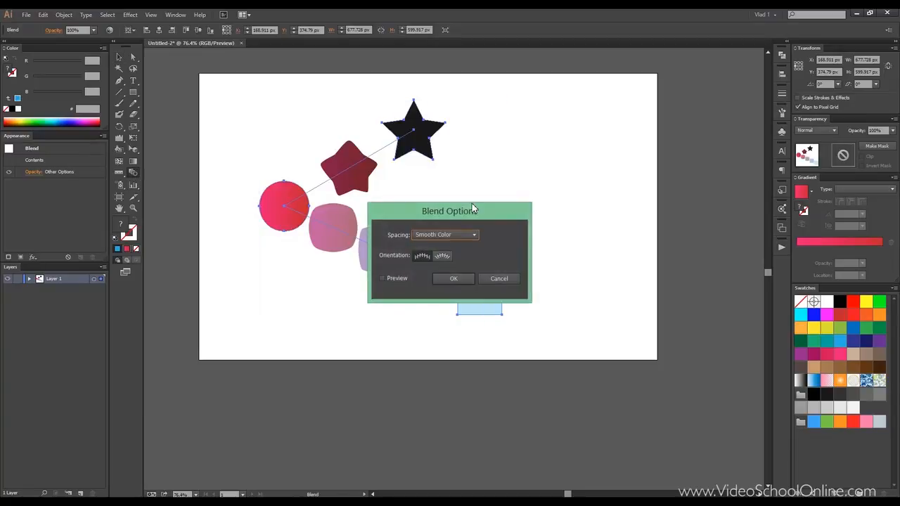
{"action": "left_click_drag", "start_coordinate": [453, 206], "coordinate": [590, 173]}
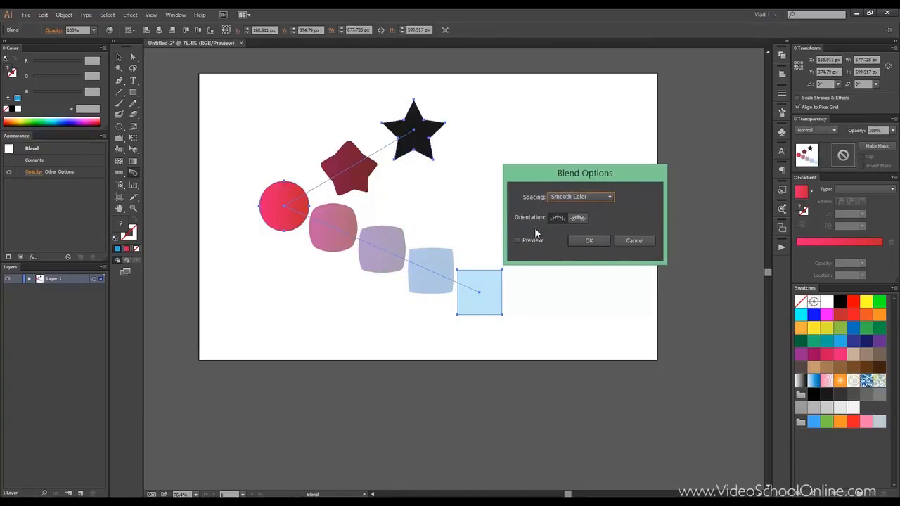
{"action": "left_click", "coordinate": [576, 219]}
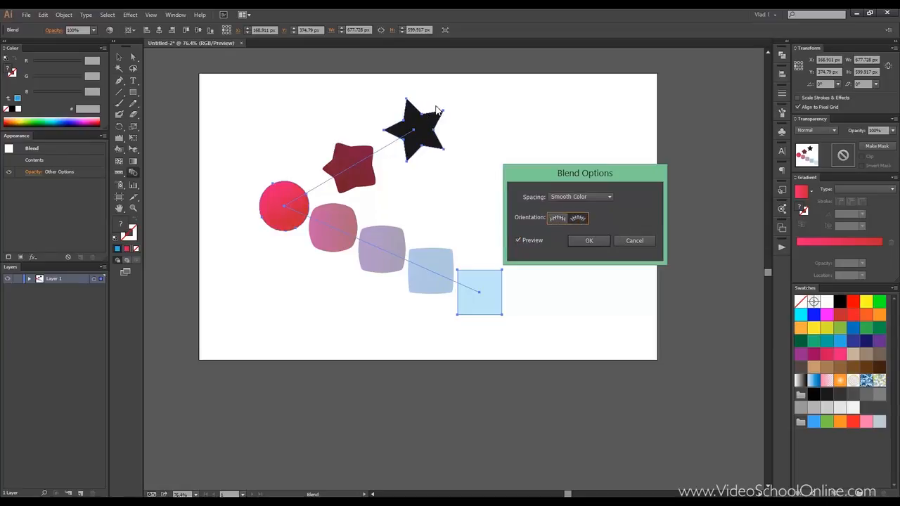
{"action": "left_click", "coordinate": [555, 220]}
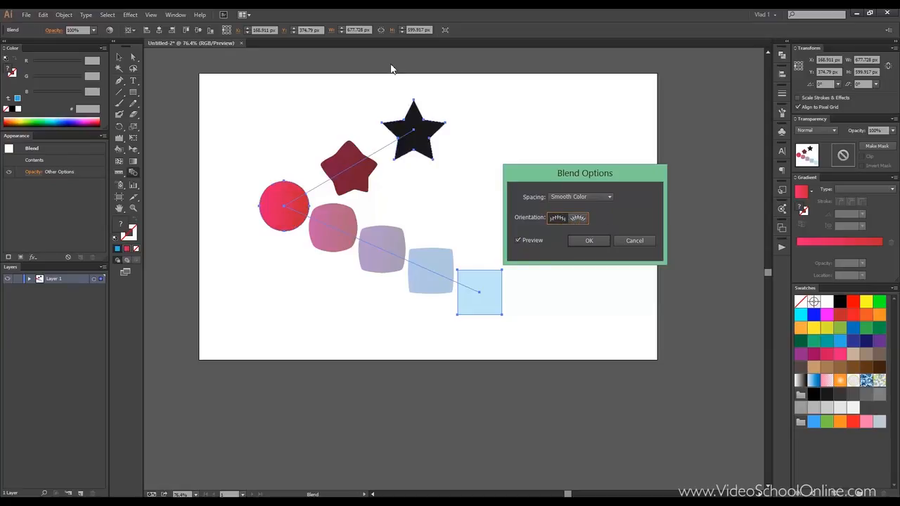
{"action": "left_click", "coordinate": [576, 219]}
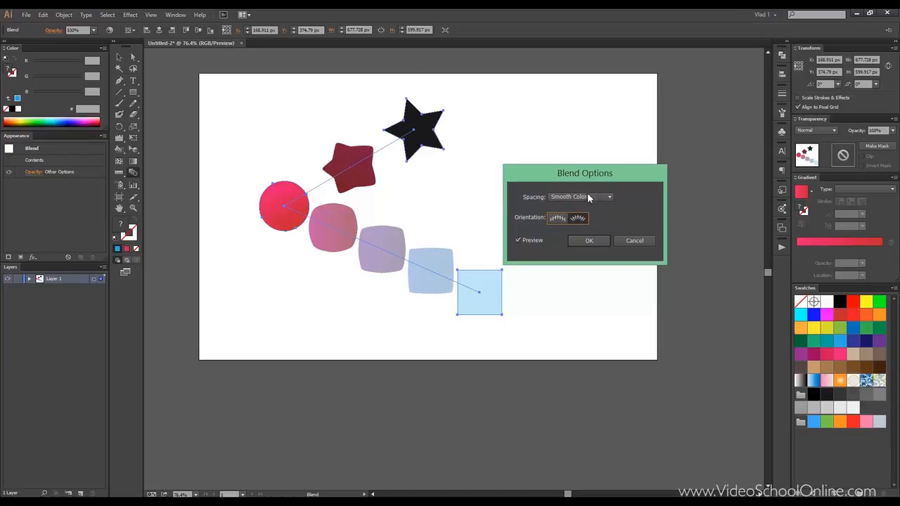
Try Specified Steps spacing on the blend, raising the step count to 50 and lowering it again.
{"action": "left_click", "coordinate": [581, 196]}
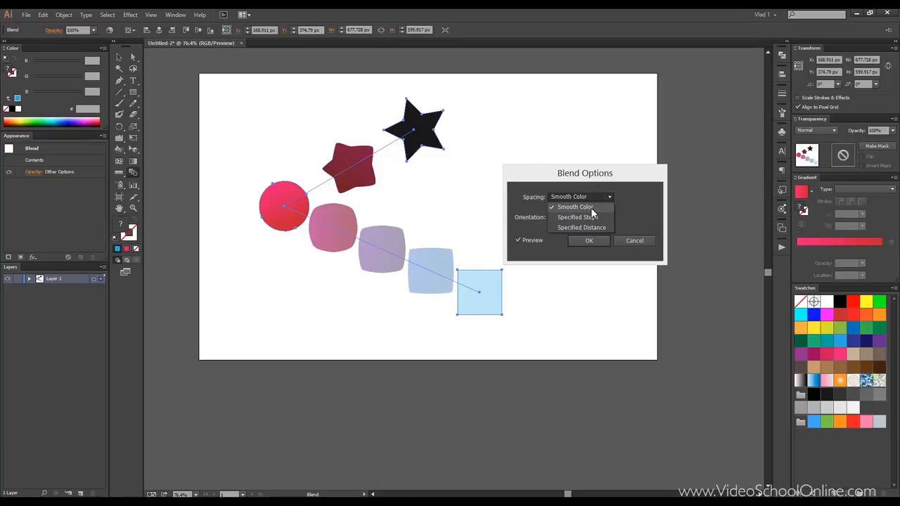
{"action": "left_click", "coordinate": [592, 216]}
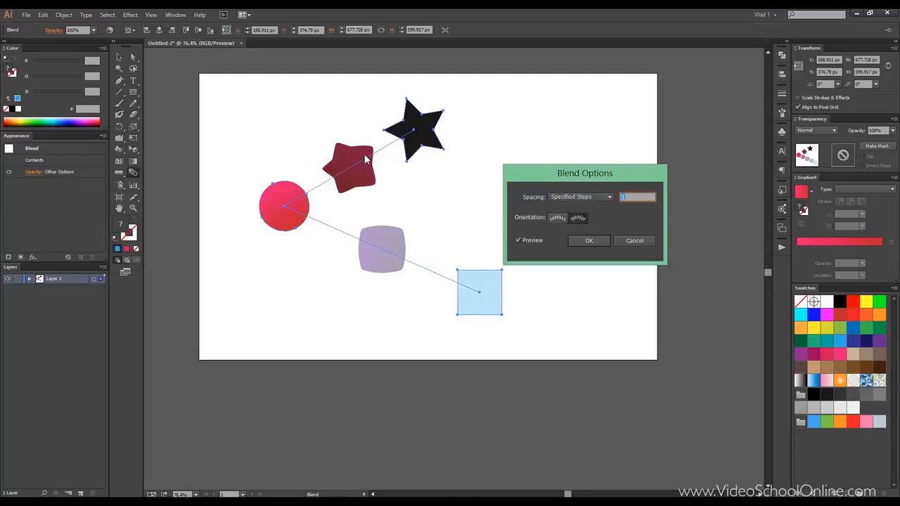
{"action": "scroll", "coordinate": [639, 199], "scroll_direction": "up", "scroll_amount": 4}
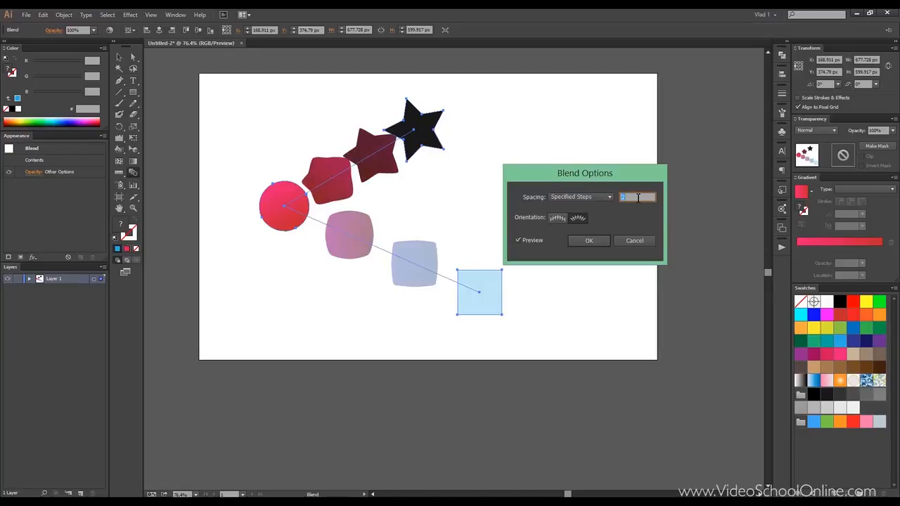
{"action": "scroll", "coordinate": [637, 198], "scroll_direction": "up", "scroll_amount": 15}
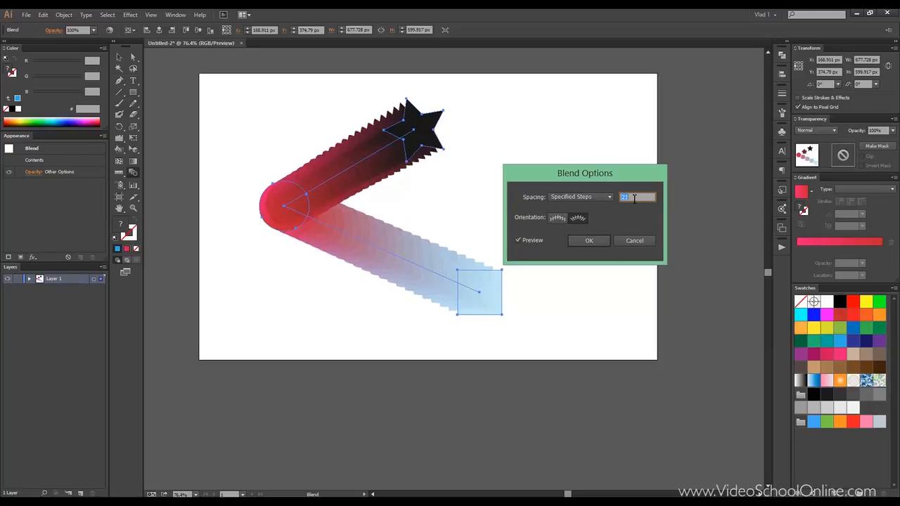
{"action": "scroll", "coordinate": [633, 199], "scroll_direction": "up", "scroll_amount": 20}
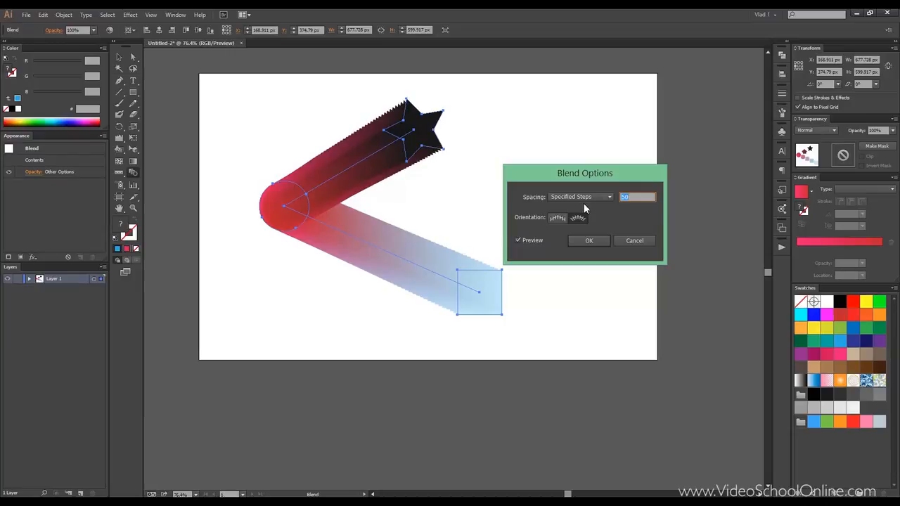
{"action": "scroll", "coordinate": [633, 196], "scroll_direction": "down", "scroll_amount": 11}
{"action": "scroll", "coordinate": [634, 197], "scroll_direction": "down", "scroll_amount": 5}
{"action": "scroll", "coordinate": [634, 197], "scroll_direction": "up", "scroll_amount": 6}
Change the blend spacing to Specified Distance, try 10 px and larger values up to 27 px, reduce it slightly and apply the options.
{"action": "left_click", "coordinate": [600, 199]}
{"action": "left_click", "coordinate": [596, 227]}
{"action": "scroll", "coordinate": [642, 198], "scroll_direction": "down", "scroll_amount": 2}
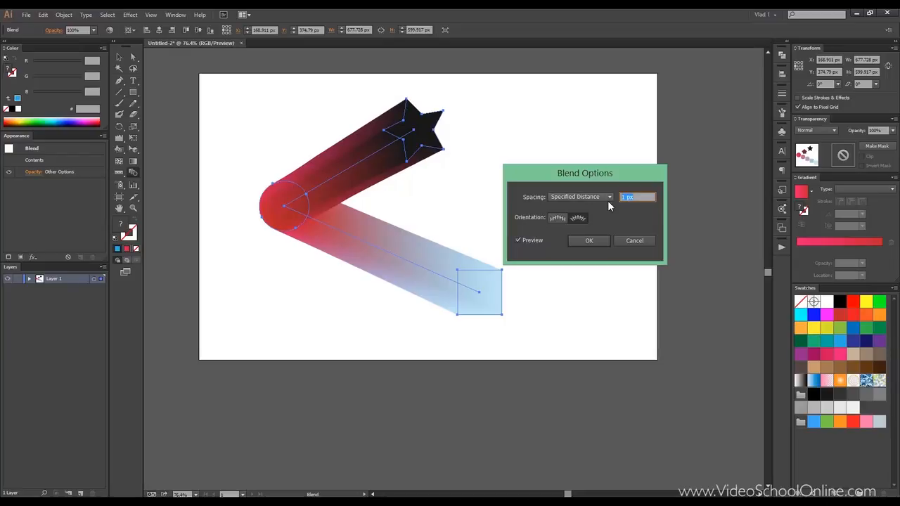
{"action": "type", "text": "10"}
{"action": "left_click", "coordinate": [518, 241]}
{"action": "left_click", "coordinate": [518, 241]}
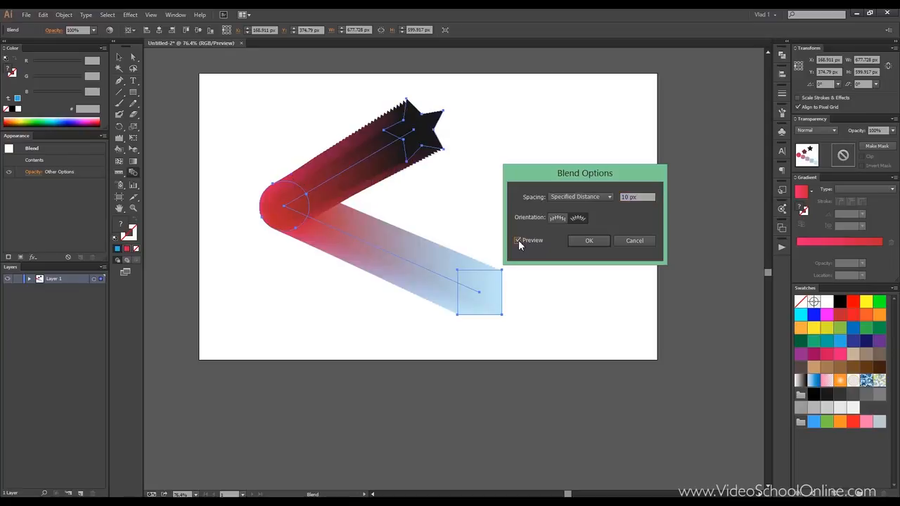
{"action": "scroll", "coordinate": [638, 197], "scroll_direction": "down", "scroll_amount": 1}
{"action": "scroll", "coordinate": [639, 197], "scroll_direction": "up", "scroll_amount": 1}
{"action": "scroll", "coordinate": [638, 196], "scroll_direction": "up", "scroll_amount": 20}
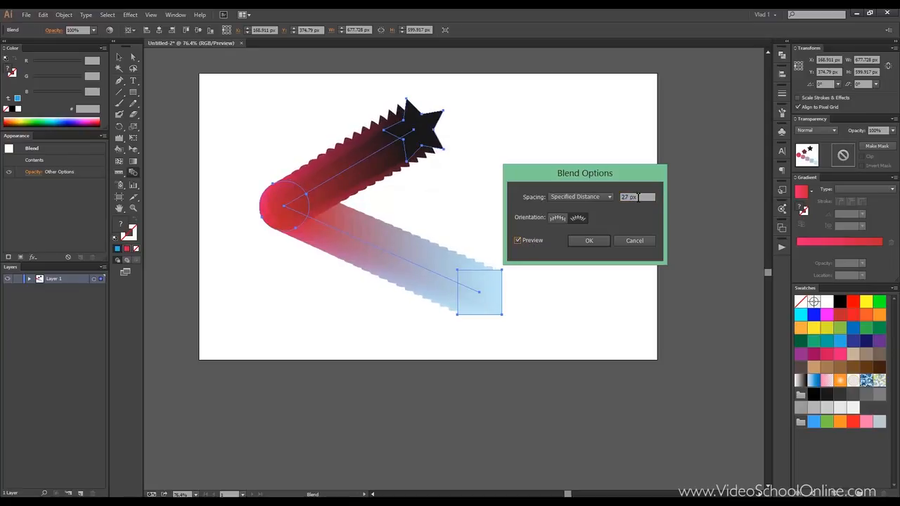
{"action": "scroll", "coordinate": [638, 197], "scroll_direction": "down", "scroll_amount": 4}
{"action": "left_click", "coordinate": [591, 240]}
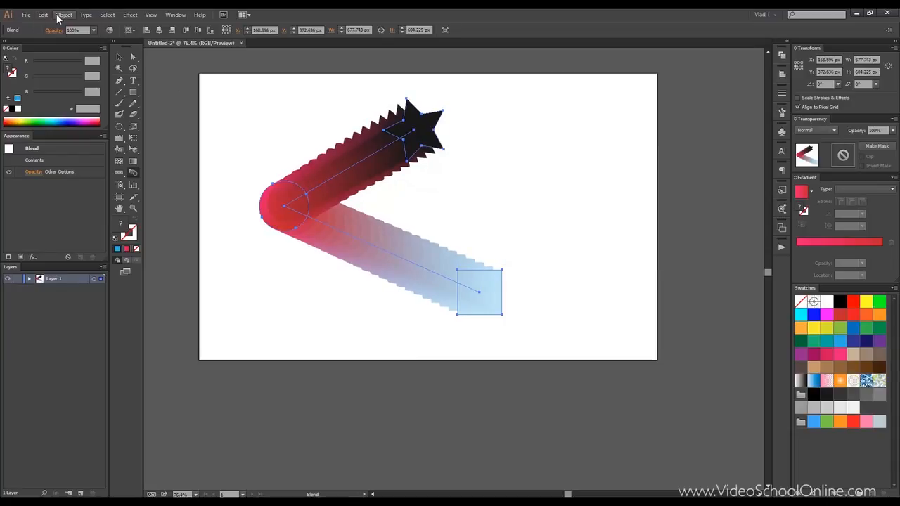
Release the blend, check the separate star, circle, square and spine path, and undo the release.
{"action": "left_click", "coordinate": [63, 14]}
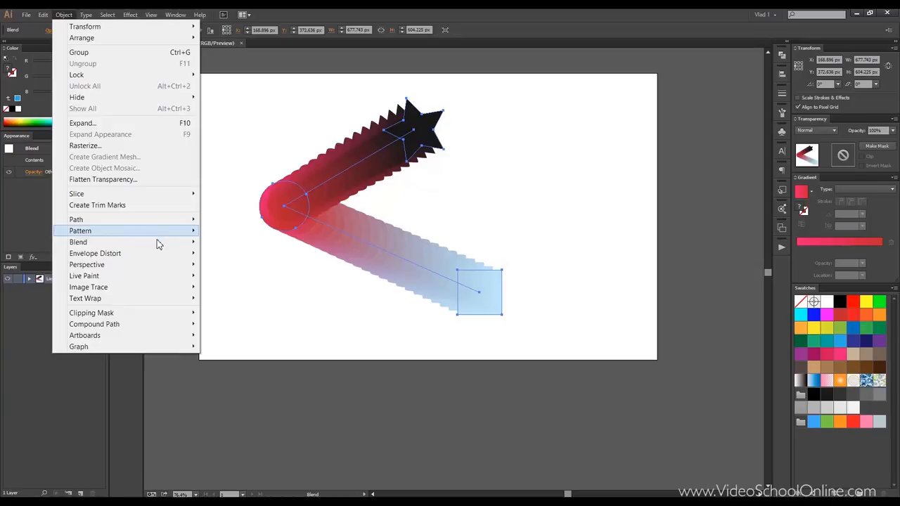
{"action": "mouse_move", "coordinate": [157, 243]}
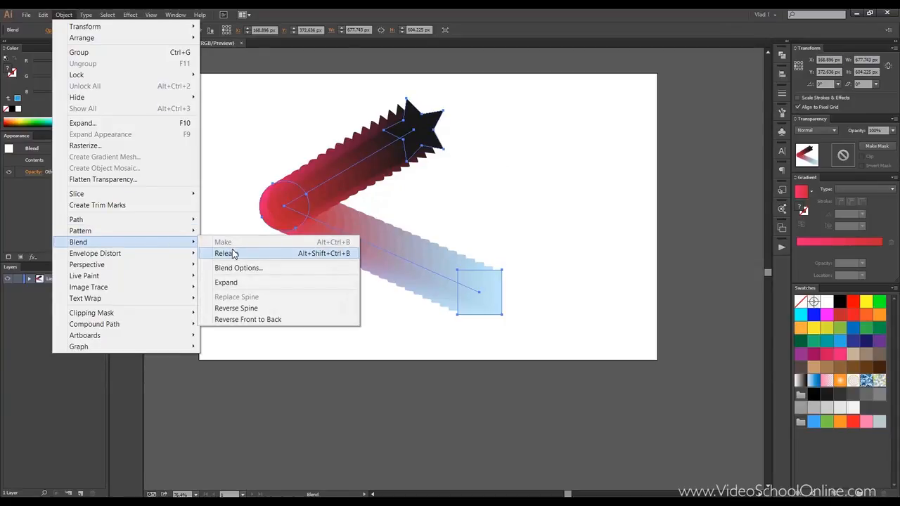
{"action": "left_click", "coordinate": [234, 253]}
{"action": "left_click", "coordinate": [119, 57]}
{"action": "left_click", "coordinate": [268, 85]}
{"action": "mouse_move", "coordinate": [410, 125]}
{"action": "left_mouse_down"}
{"action": "mouse_move", "coordinate": [464, 117]}
{"action": "mouse_move", "coordinate": [410, 129]}
{"action": "left_mouse_up"}
{"action": "left_click", "coordinate": [288, 207]}
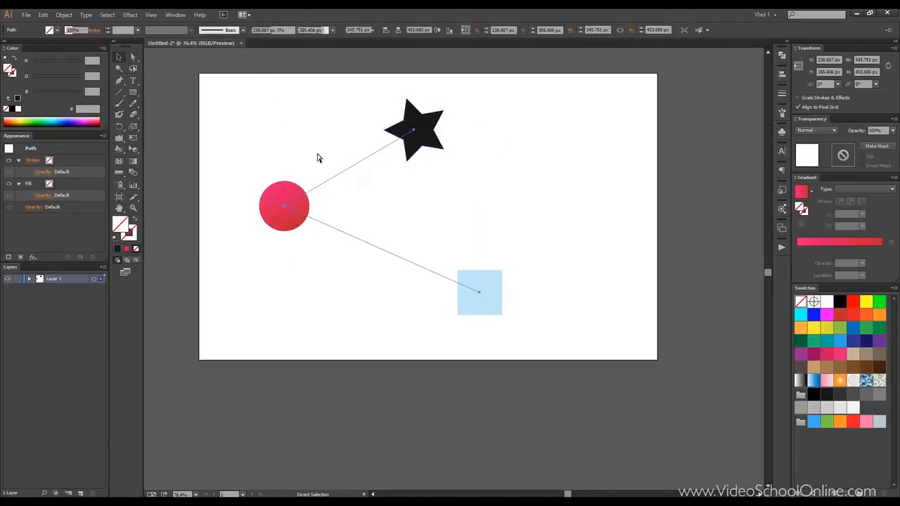
{"action": "key", "text": "ctrl+z"}
Reverse the blend's spine to swap the star and the square, and undo the reversal.
{"action": "left_click", "coordinate": [70, 15]}
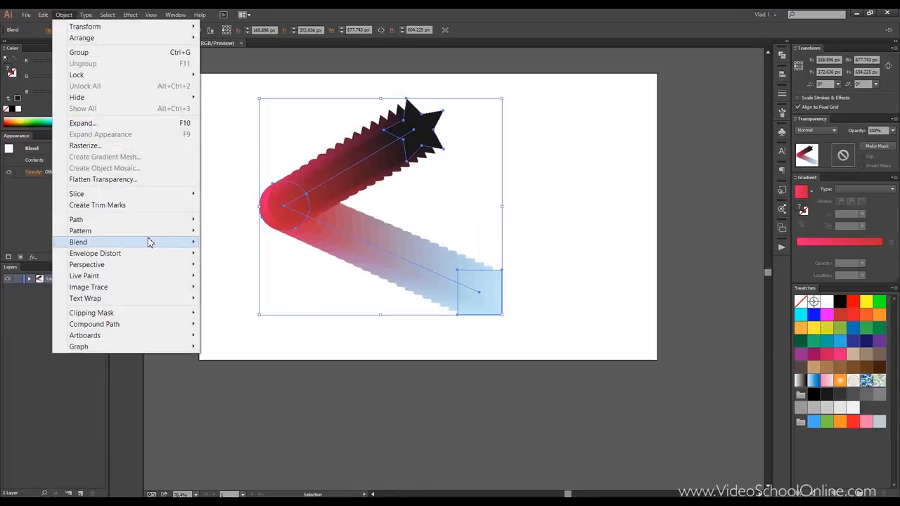
{"action": "mouse_move", "coordinate": [149, 241]}
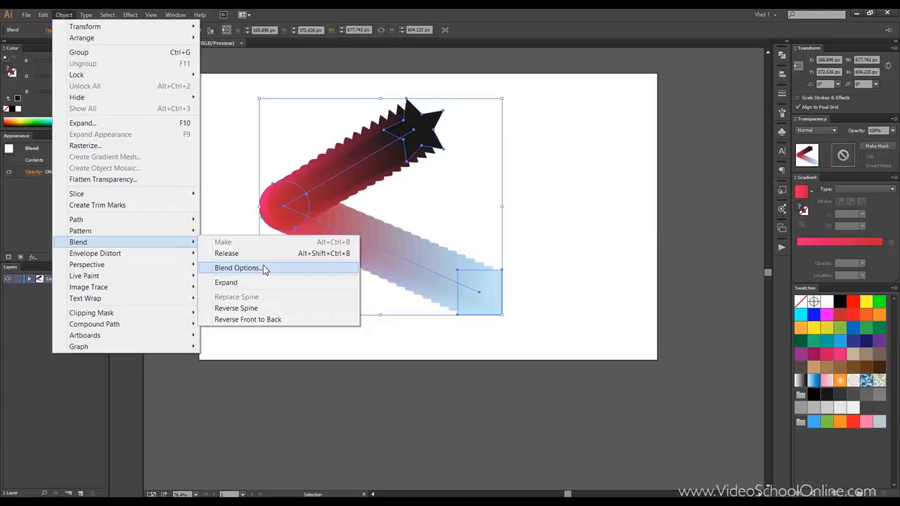
{"action": "left_click", "coordinate": [269, 310]}
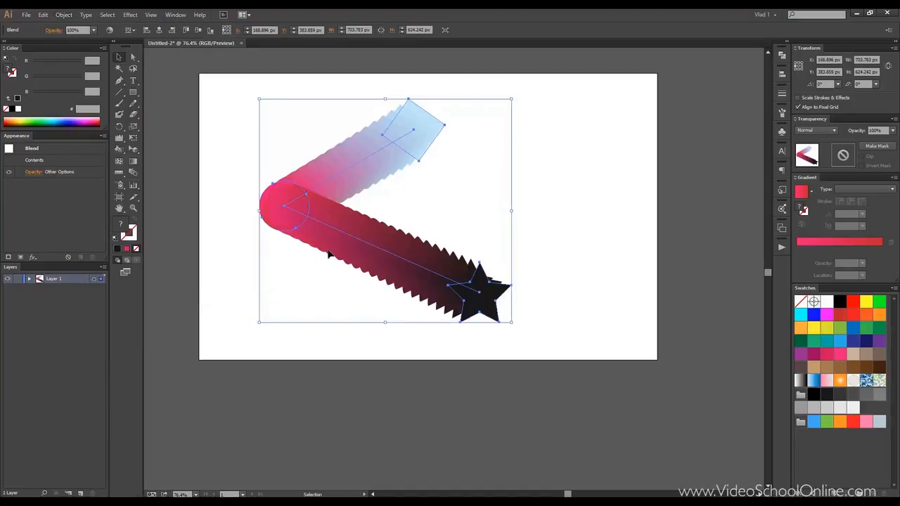
{"action": "key", "text": "ctrl+z"}
Reverse the blend's stacking order with Reverse Front to Back, and undo it.
{"action": "left_click", "coordinate": [63, 14]}
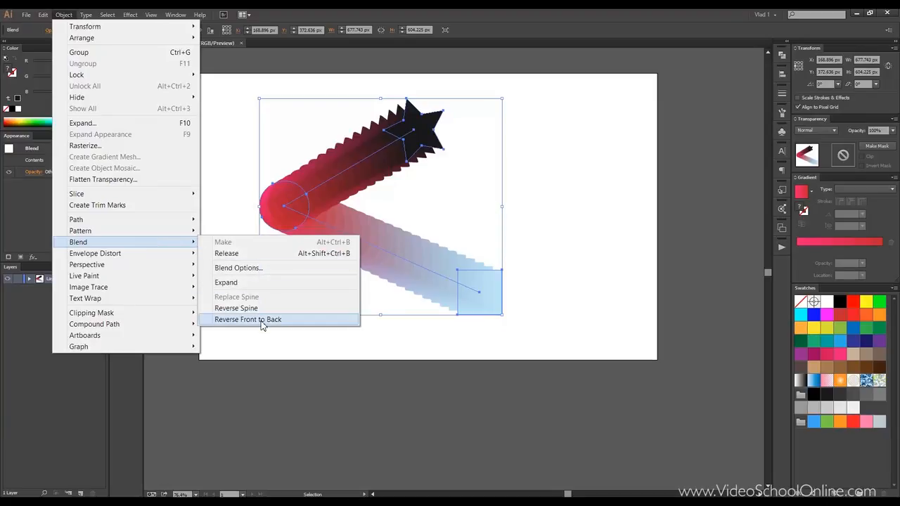
{"action": "left_click", "coordinate": [262, 320]}
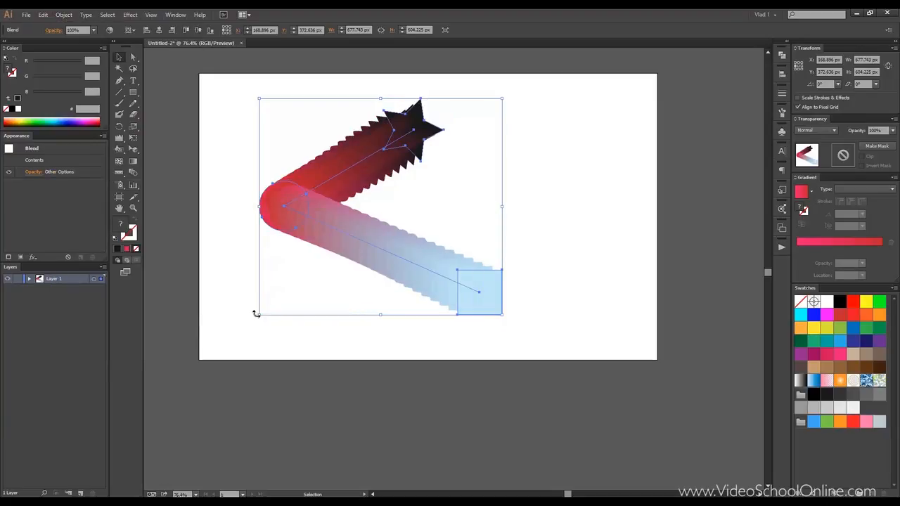
{"action": "key", "text": "ctrl+z"}
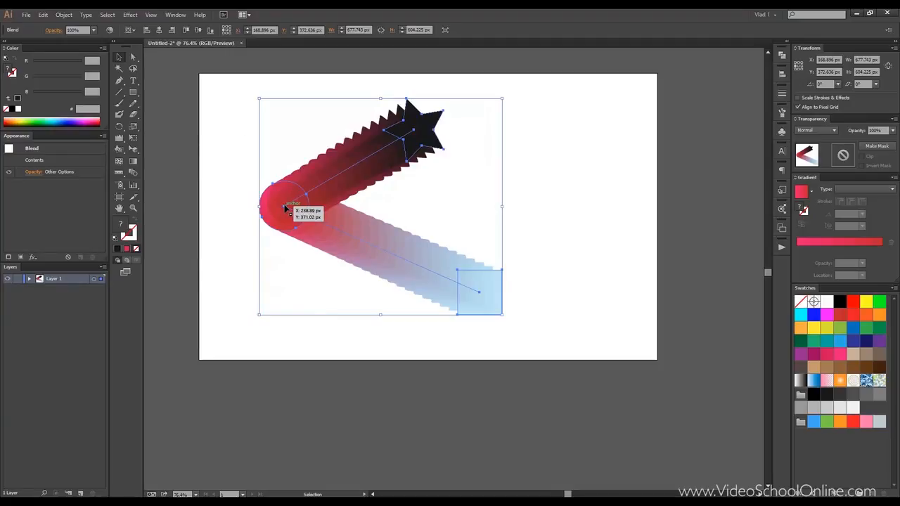
Shift the blend slightly left and draw a winding five-point Pen path, about 313 by 626 px, in the artboard's free right side.
{"action": "left_click_drag", "start_coordinate": [272, 205], "coordinate": [247, 205]}
{"action": "left_click", "coordinate": [211, 155]}
{"action": "left_click", "coordinate": [119, 80]}
{"action": "left_click", "coordinate": [589, 98]}
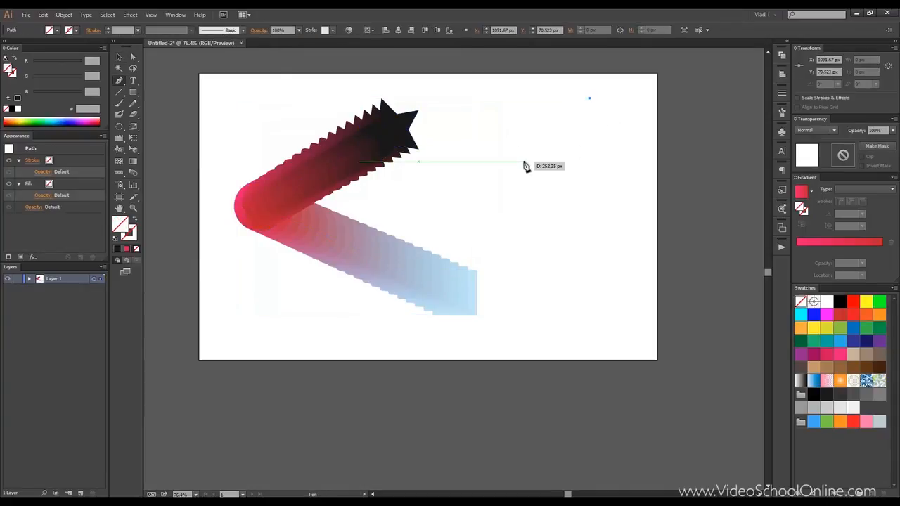
{"action": "left_click_drag", "start_coordinate": [518, 162], "coordinate": [521, 211]}
{"action": "left_click_drag", "start_coordinate": [593, 269], "coordinate": [580, 307]}
{"action": "left_click_drag", "start_coordinate": [529, 322], "coordinate": [517, 317]}
{"action": "mouse_move", "coordinate": [482, 211]}
{"action": "left_mouse_down"}
{"action": "mouse_move", "coordinate": [355, 209]}
{"action": "mouse_move", "coordinate": [456, 213]}
{"action": "mouse_move", "coordinate": [445, 199]}
{"action": "left_mouse_up"}
{"action": "key", "text": "v"}
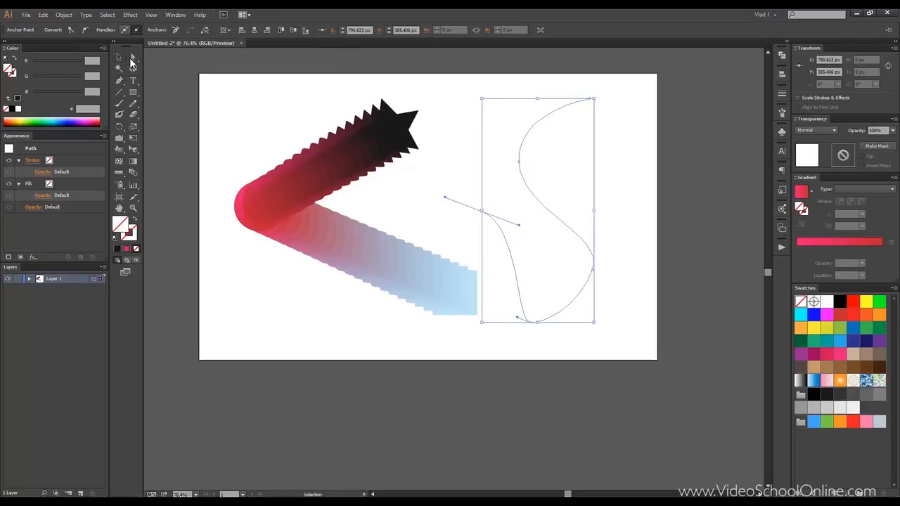
{"action": "left_click_drag", "start_coordinate": [522, 174], "coordinate": [539, 167]}
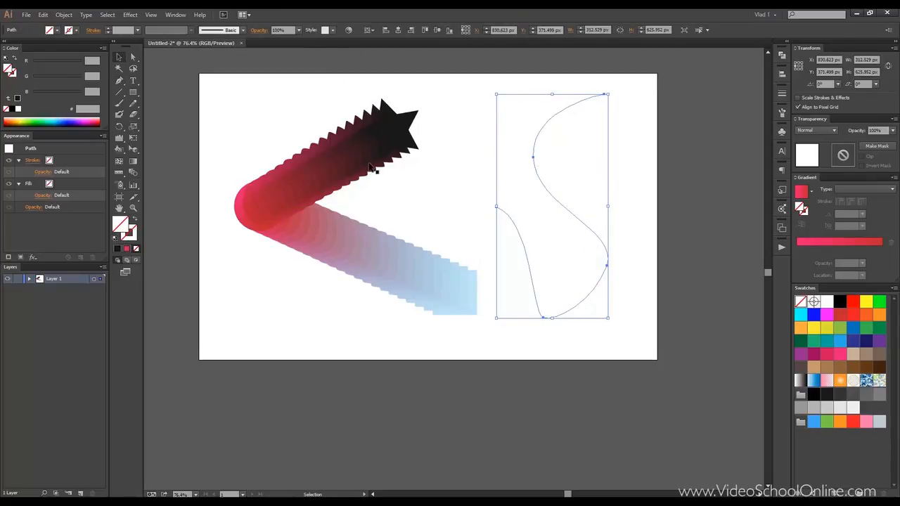
Select the blend together with the curved path and replace the blend's spine with that path.
{"action": "left_click", "coordinate": [464, 298], "text": "shift"}
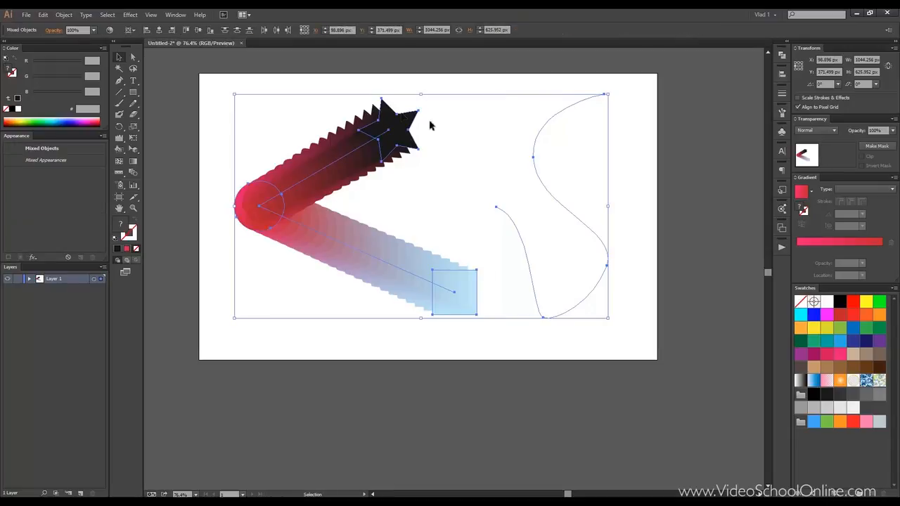
{"action": "left_click", "coordinate": [64, 14]}
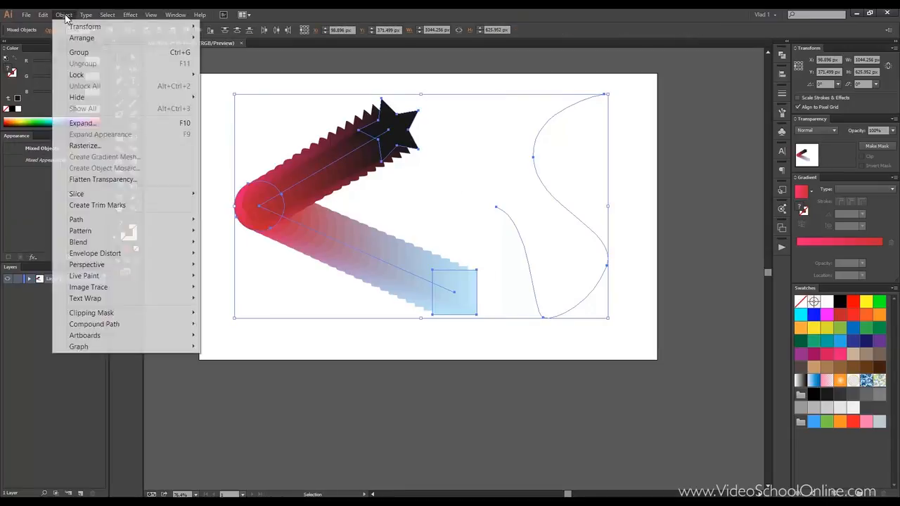
{"action": "mouse_move", "coordinate": [164, 244]}
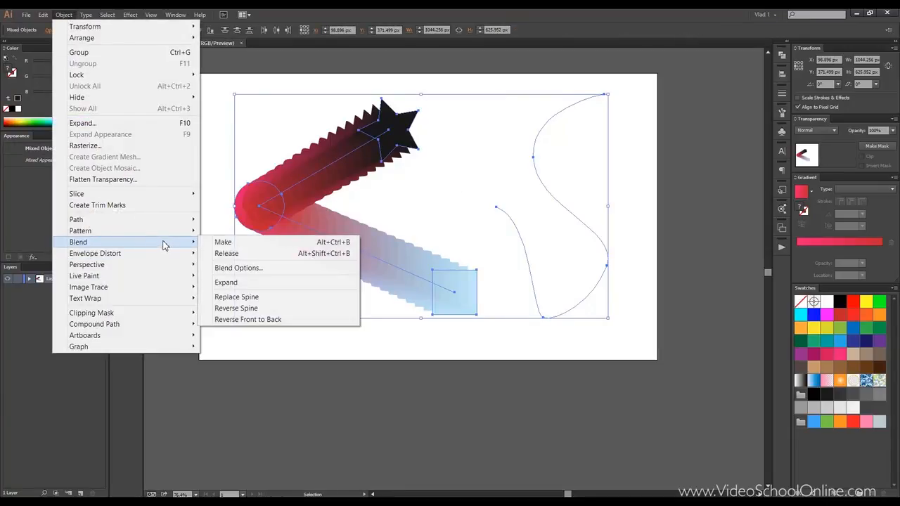
{"action": "left_click", "coordinate": [259, 297]}
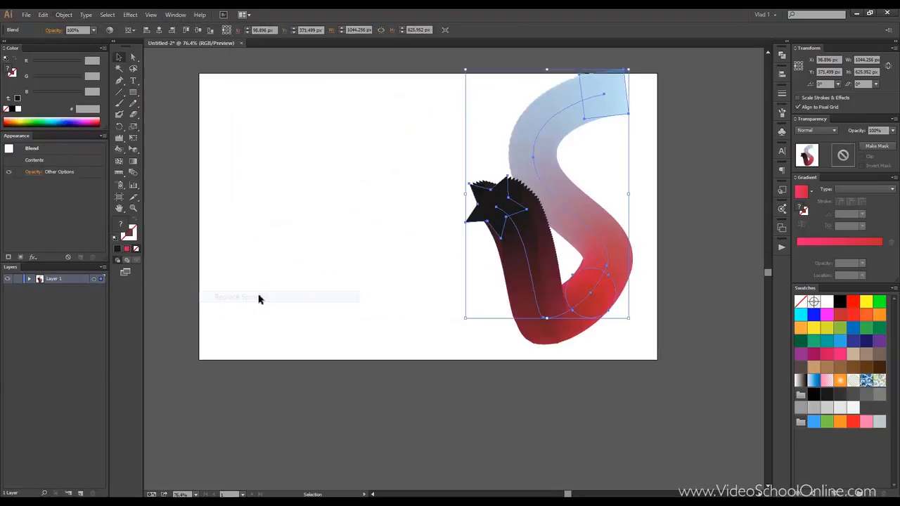
Move the curved blend to the middle of the artboard and lower it slightly so it fits inside.
{"action": "left_click", "coordinate": [312, 175]}
{"action": "left_click_drag", "start_coordinate": [552, 197], "coordinate": [319, 202]}
{"action": "left_click", "coordinate": [261, 219]}
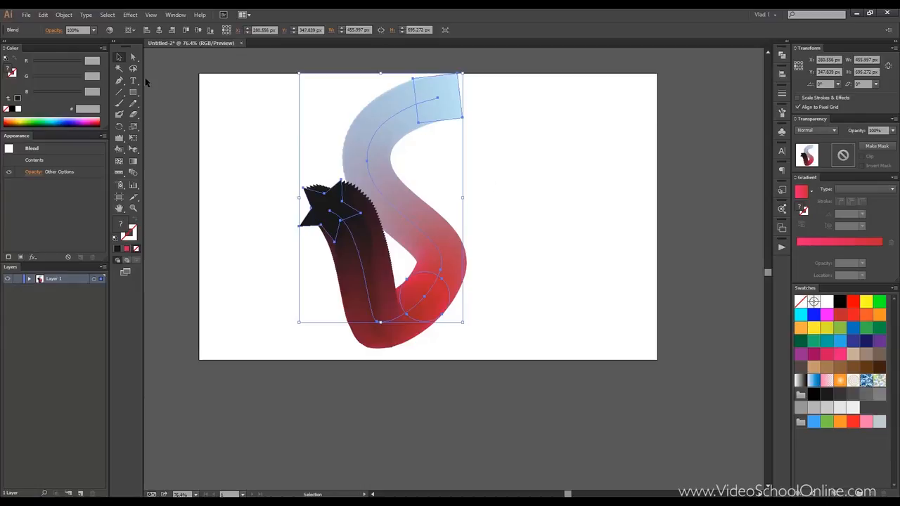
{"action": "left_click_drag", "start_coordinate": [434, 109], "coordinate": [435, 122]}
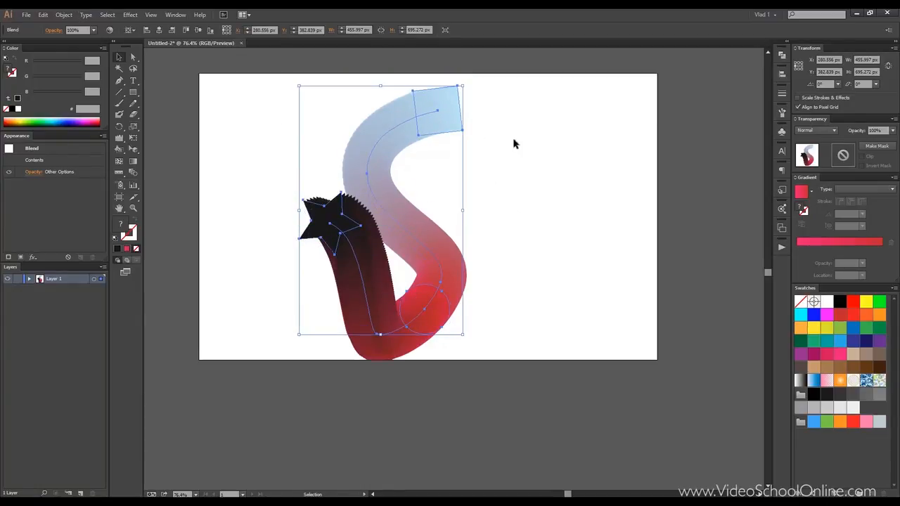